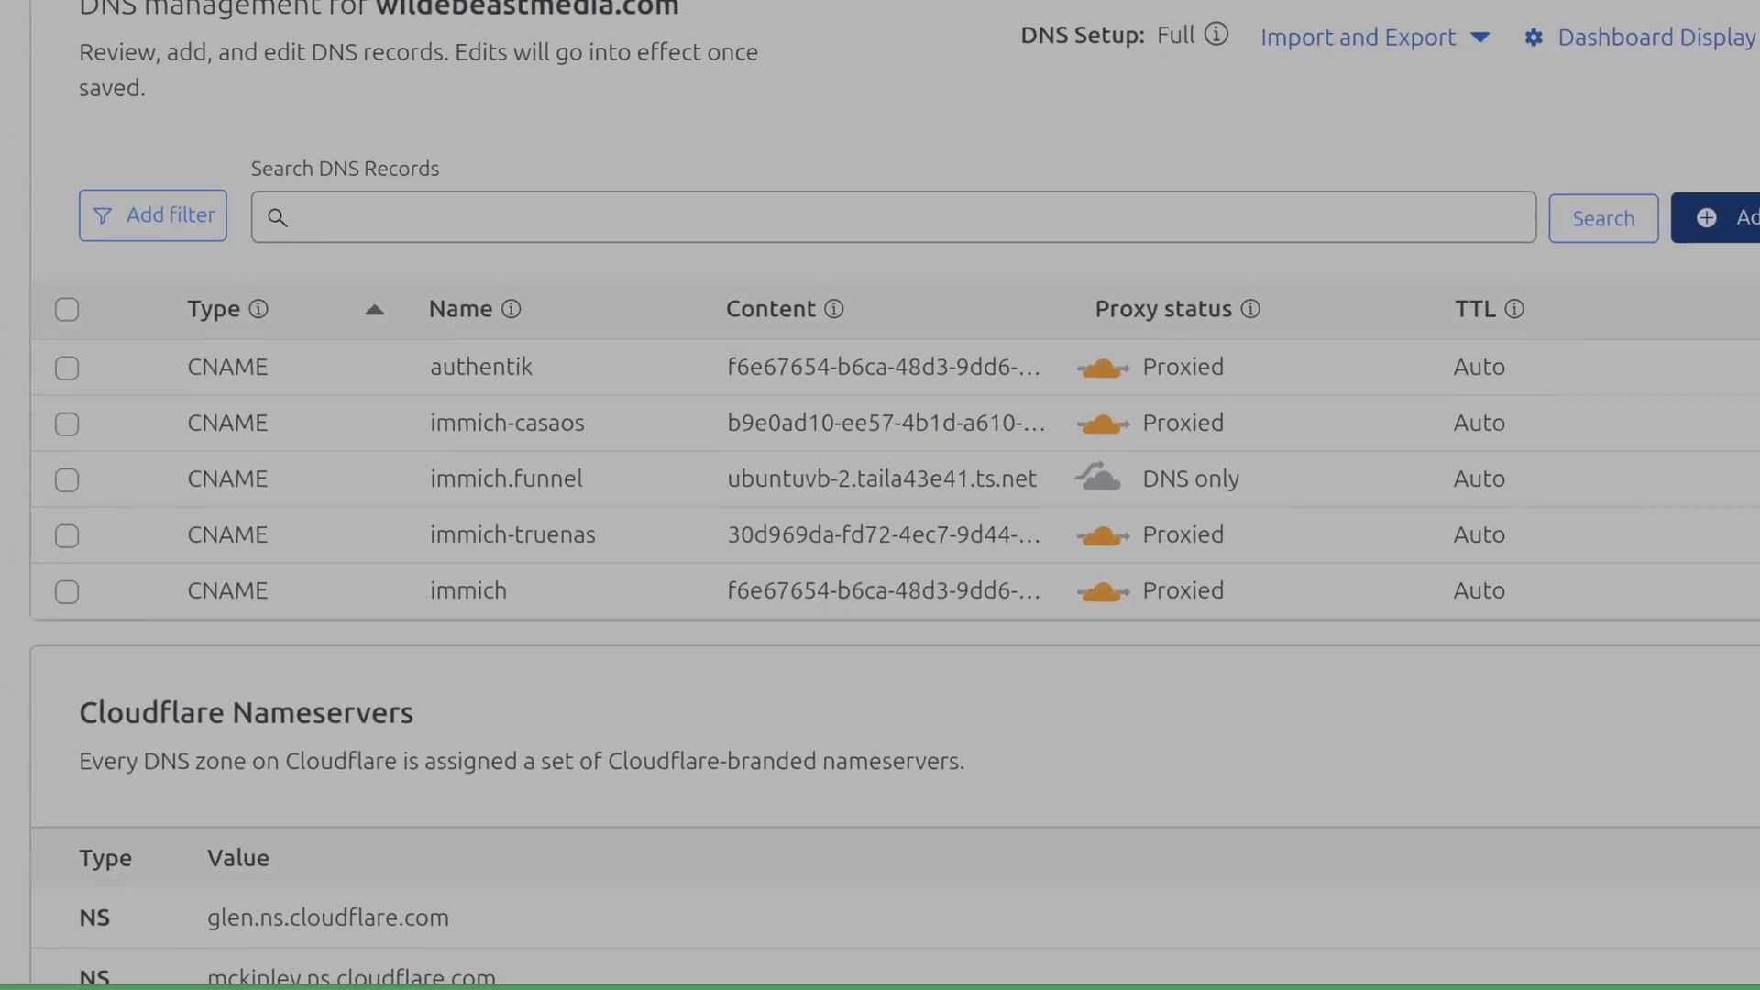
- Add a DNS-only Cloudflare A record *.tail pointing to 100.88.31.30
click(1523, 481)
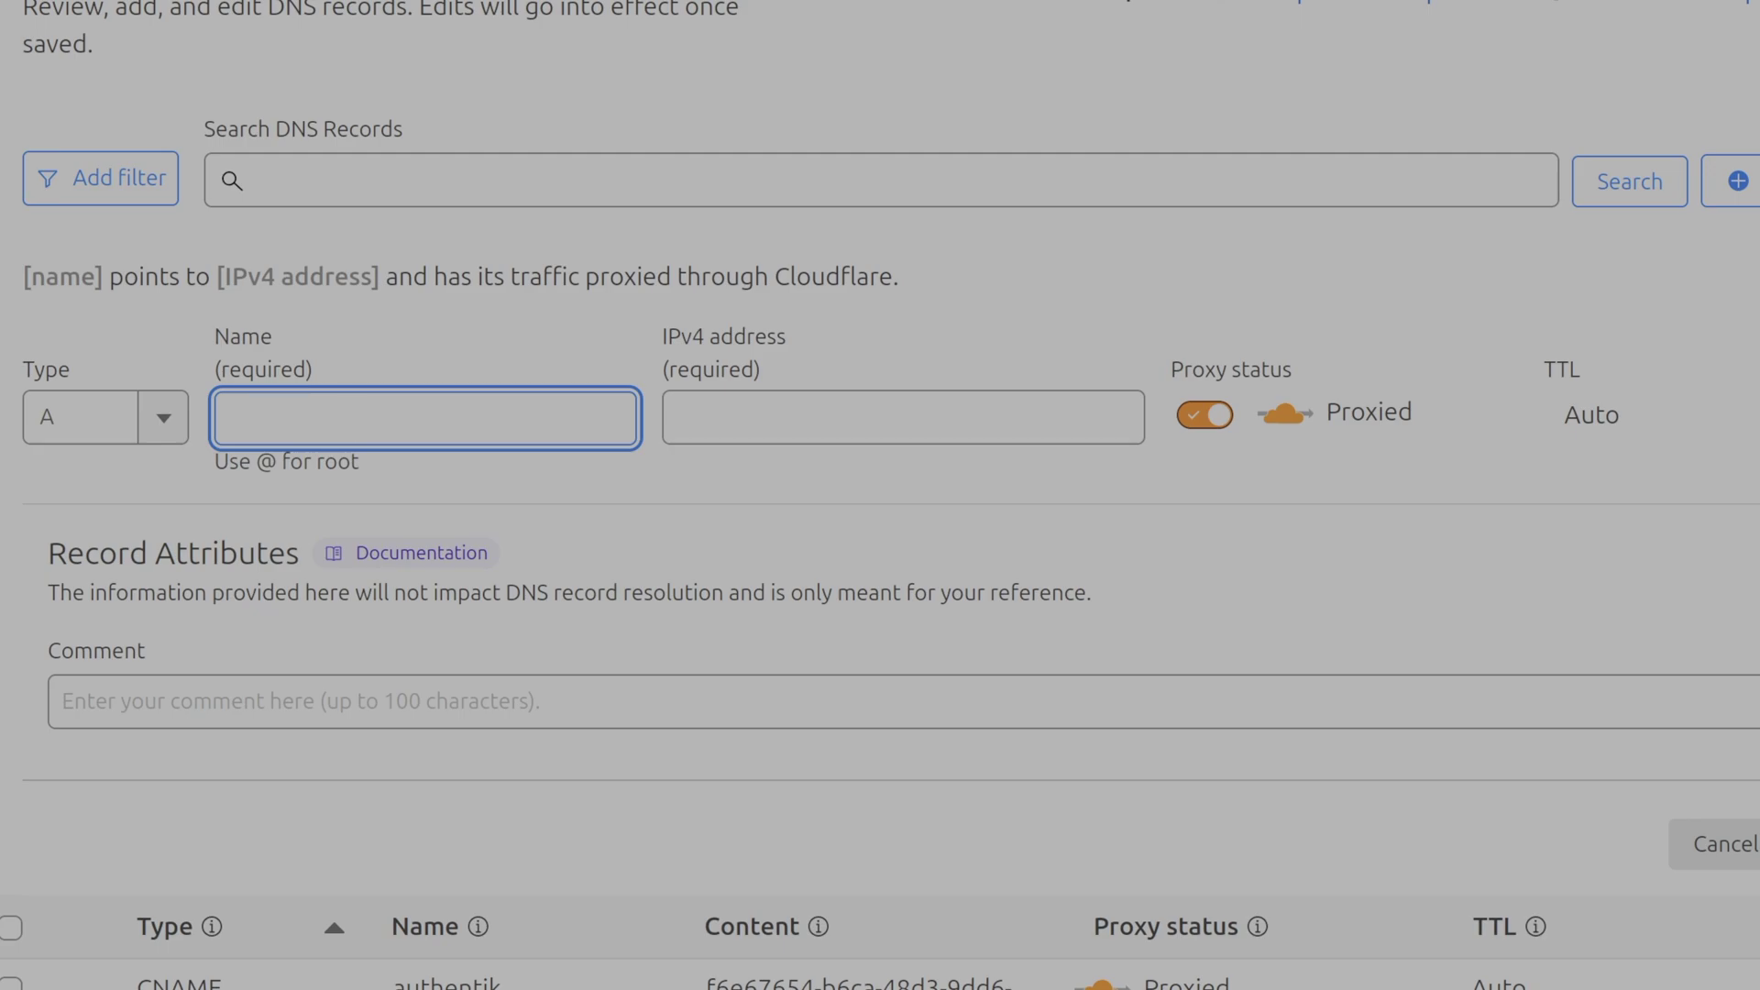
text(*.)
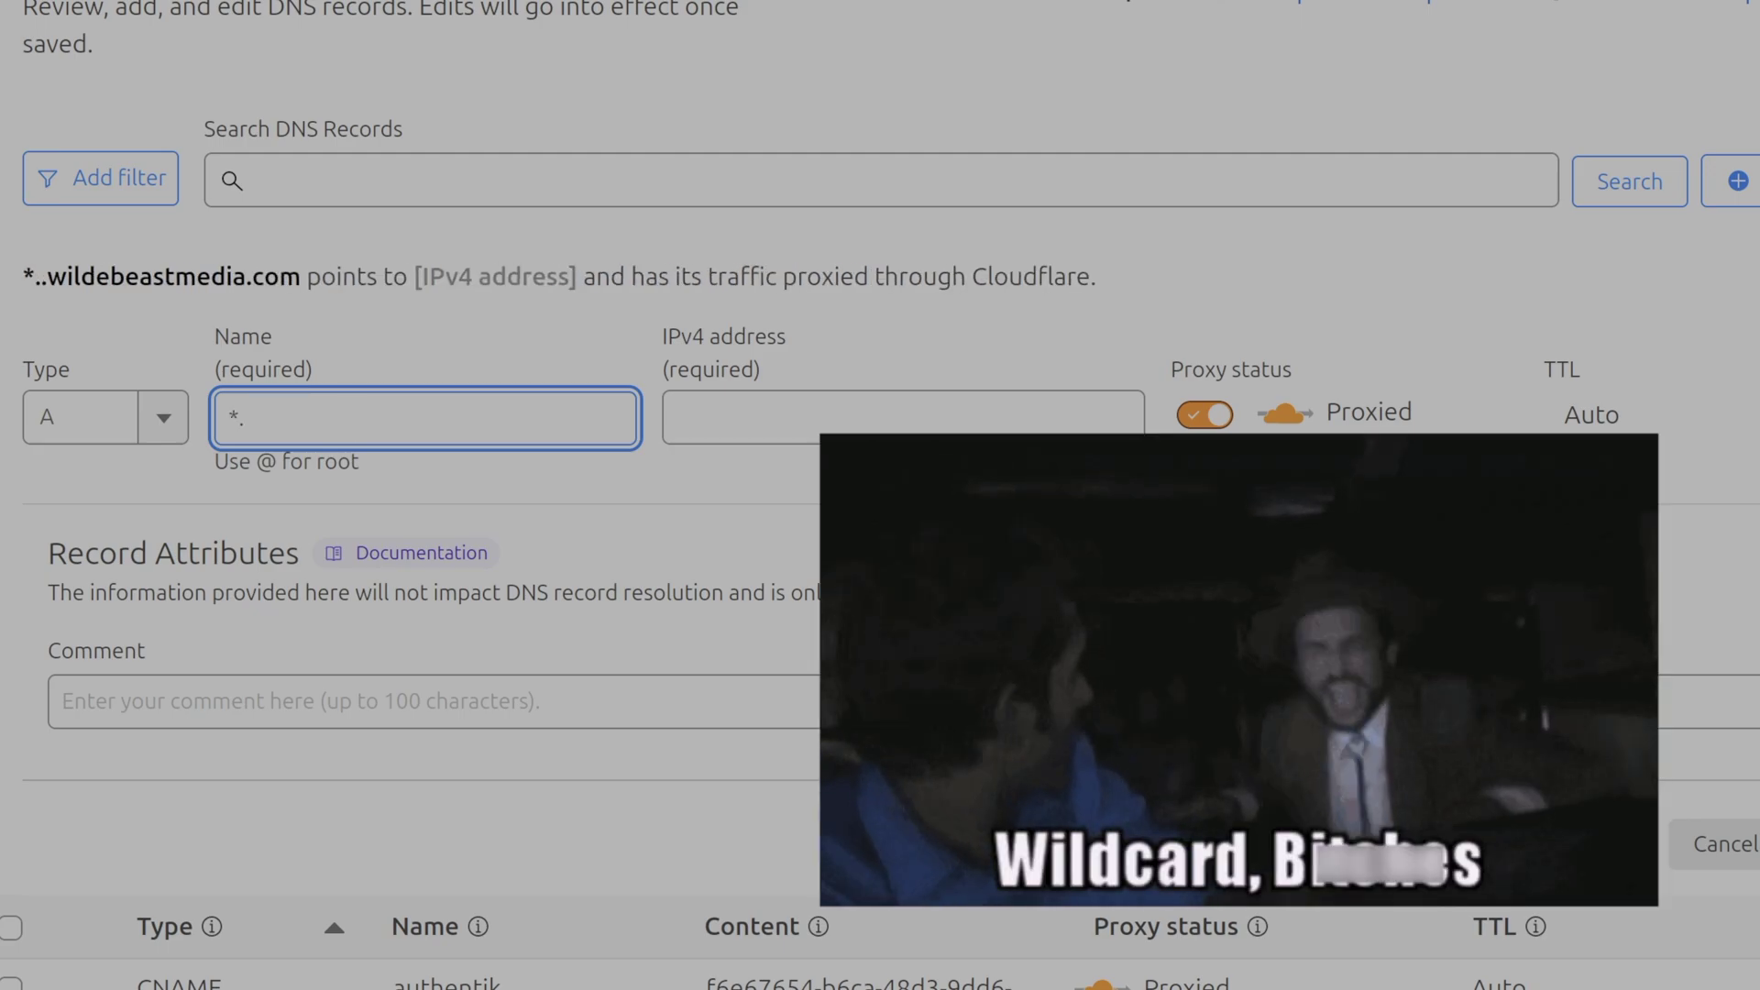
text(tail)
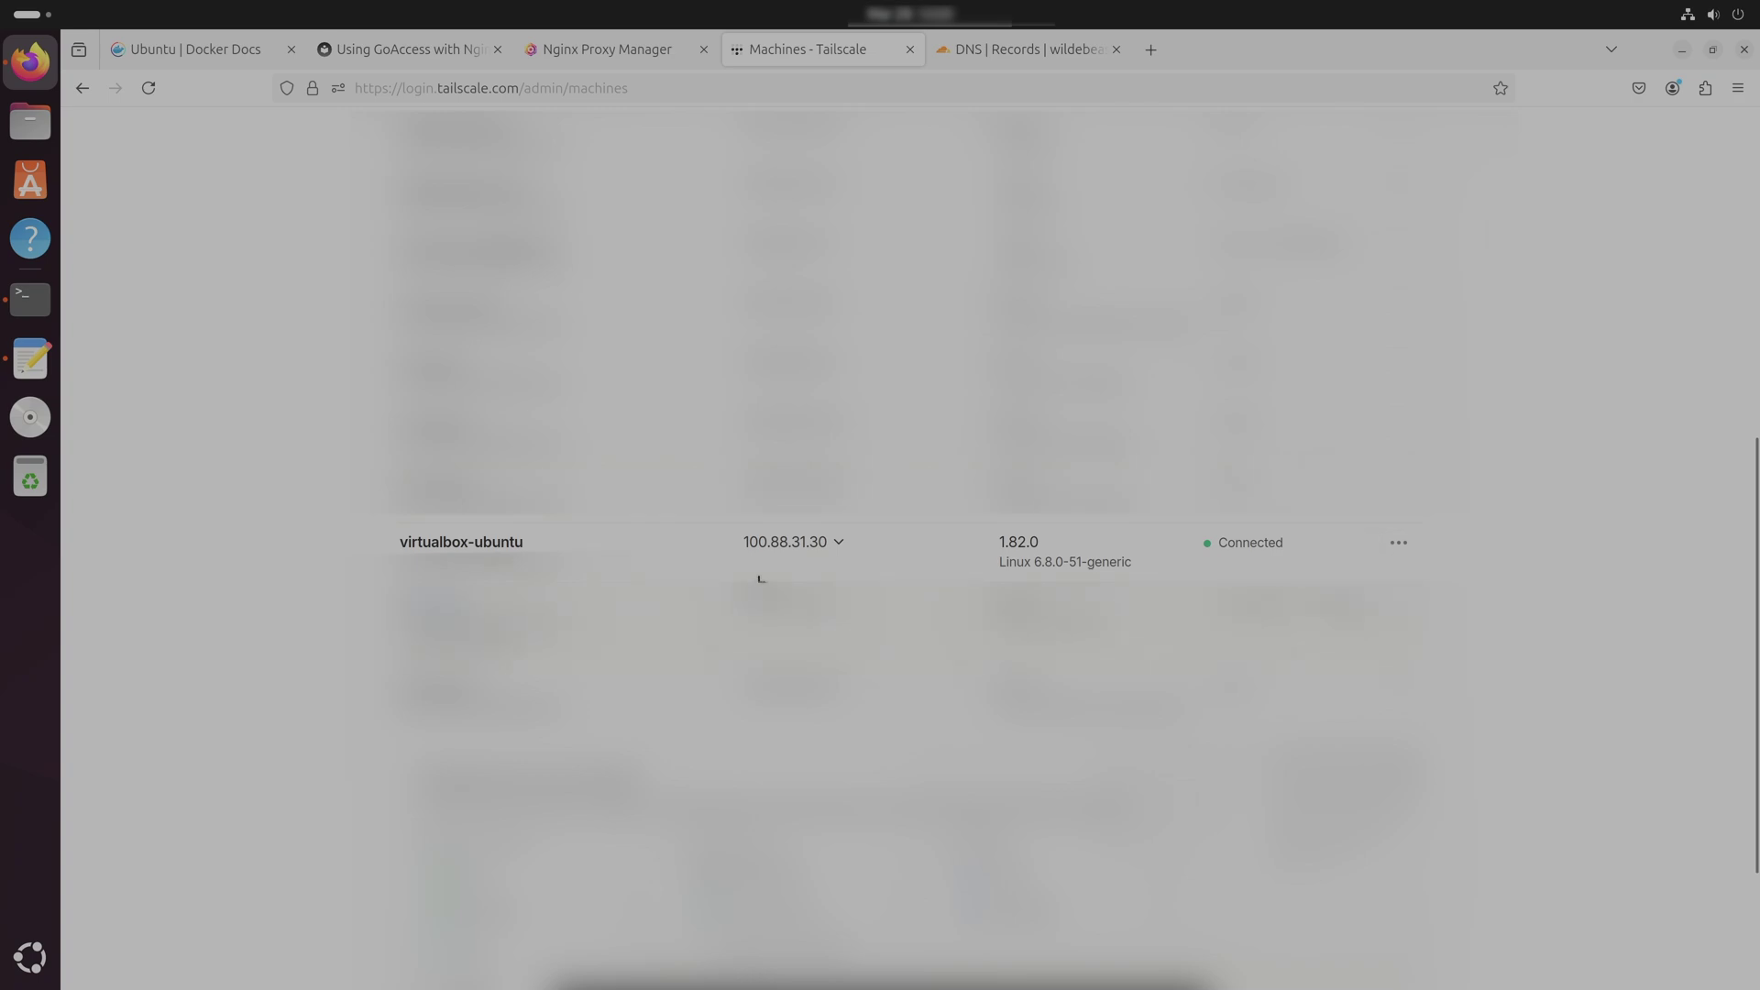
click(791, 541)
click(887, 506)
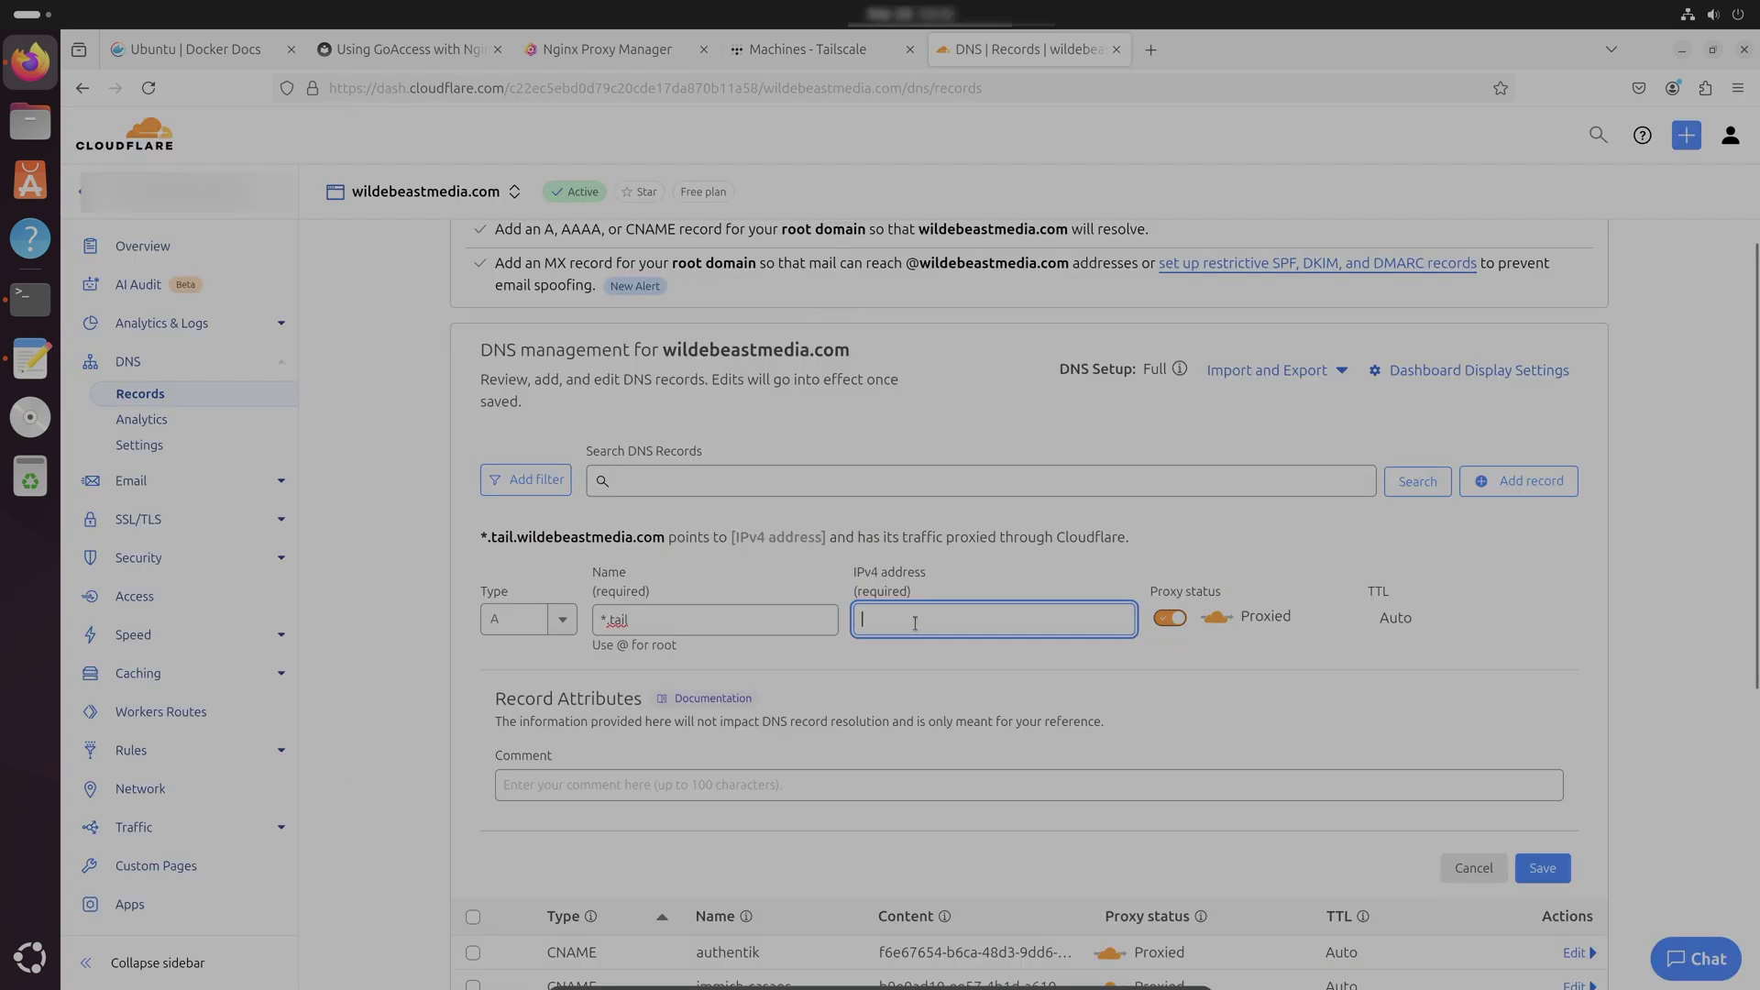
text(100.88.31.30)
click(1171, 618)
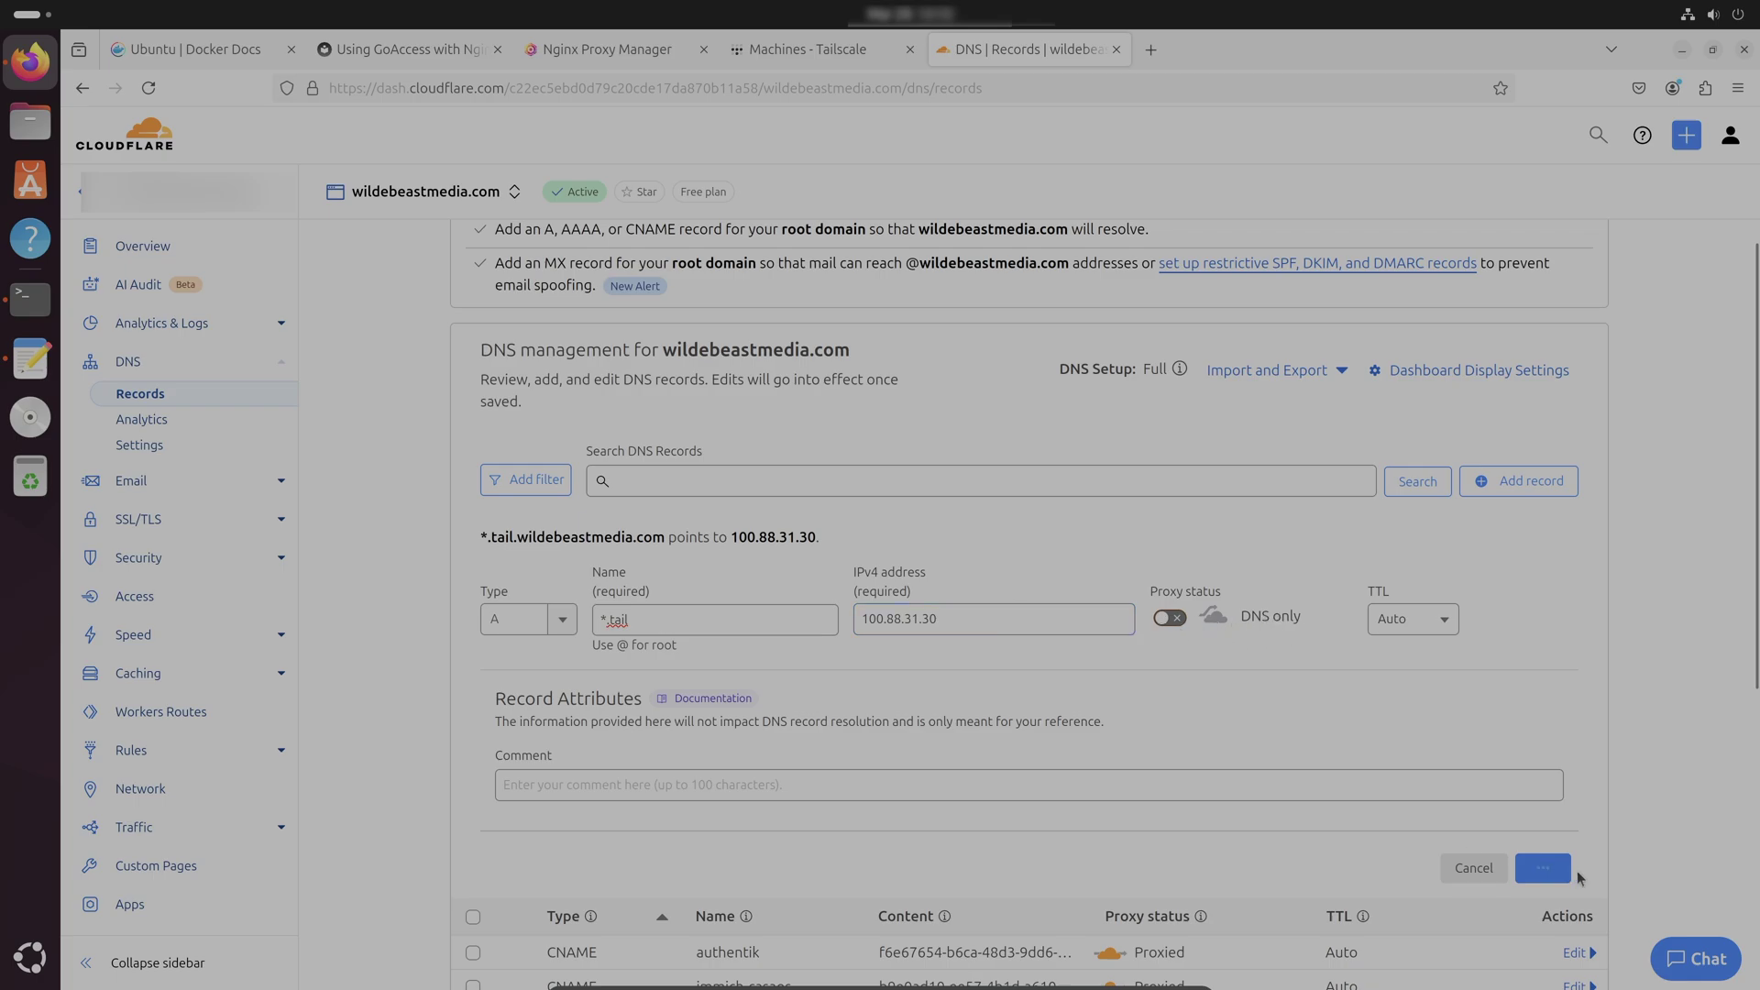
click(1543, 868)
key(ctrl+w)
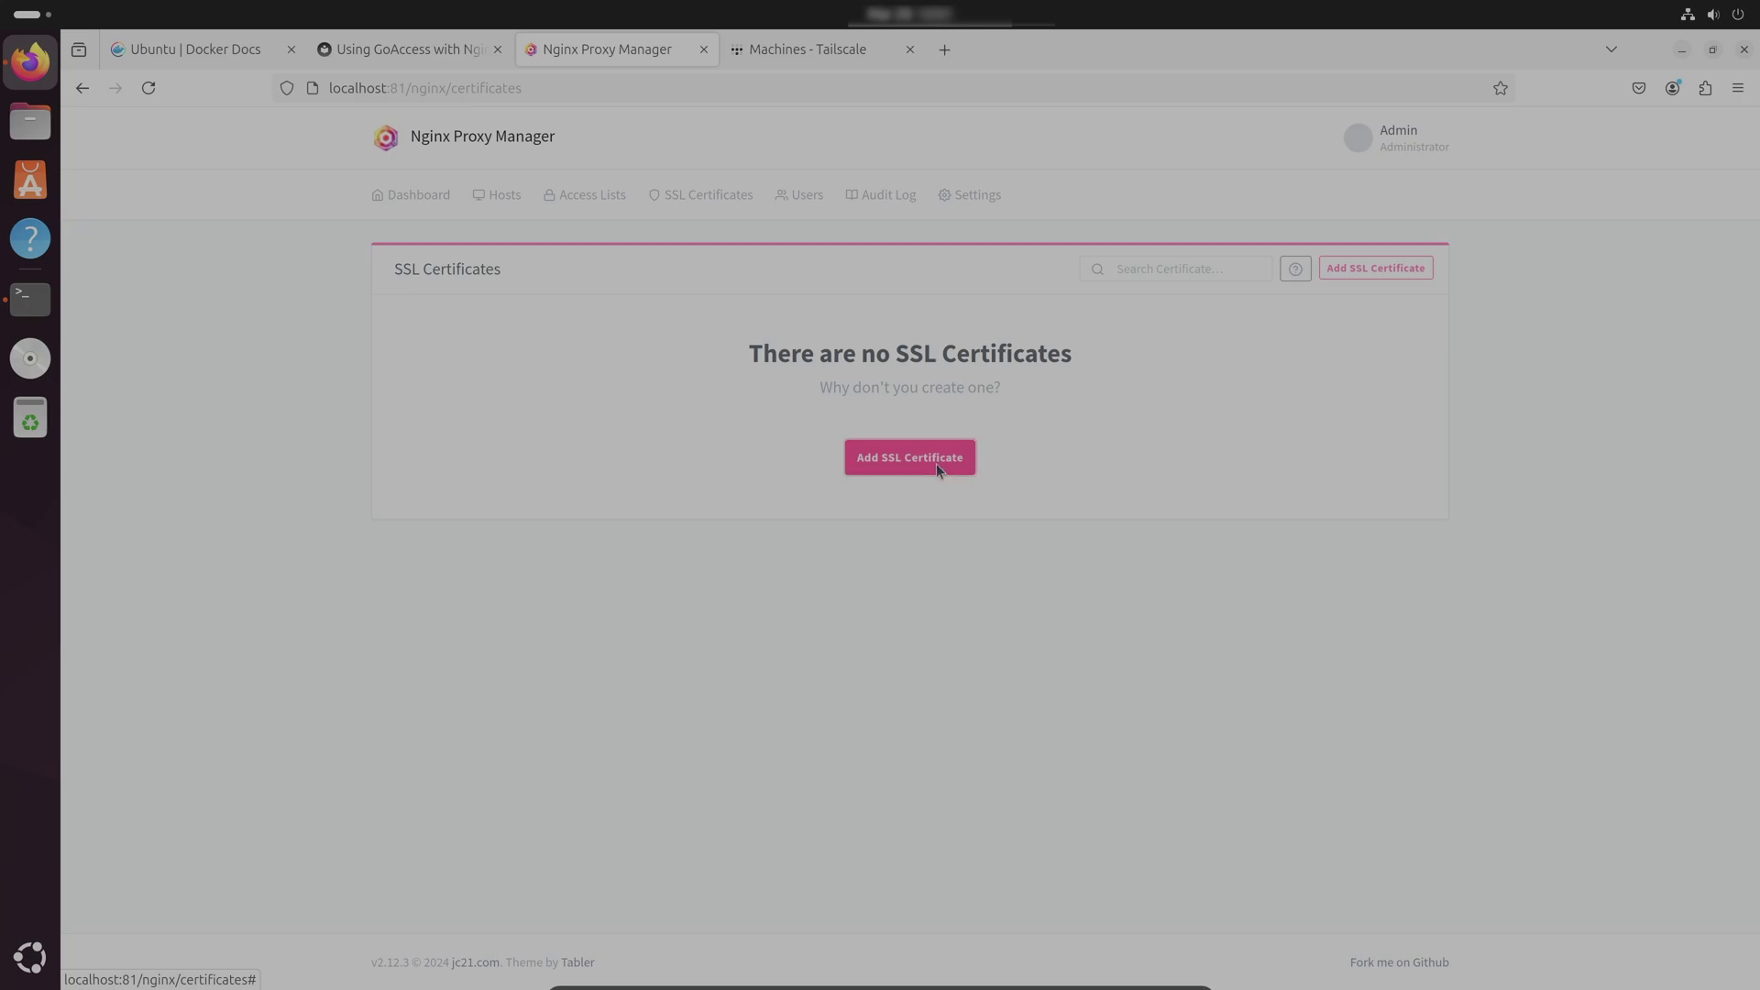
- Start a new SSL certificate with domain name *.tail.wildebeastmedia.com
click(936, 464)
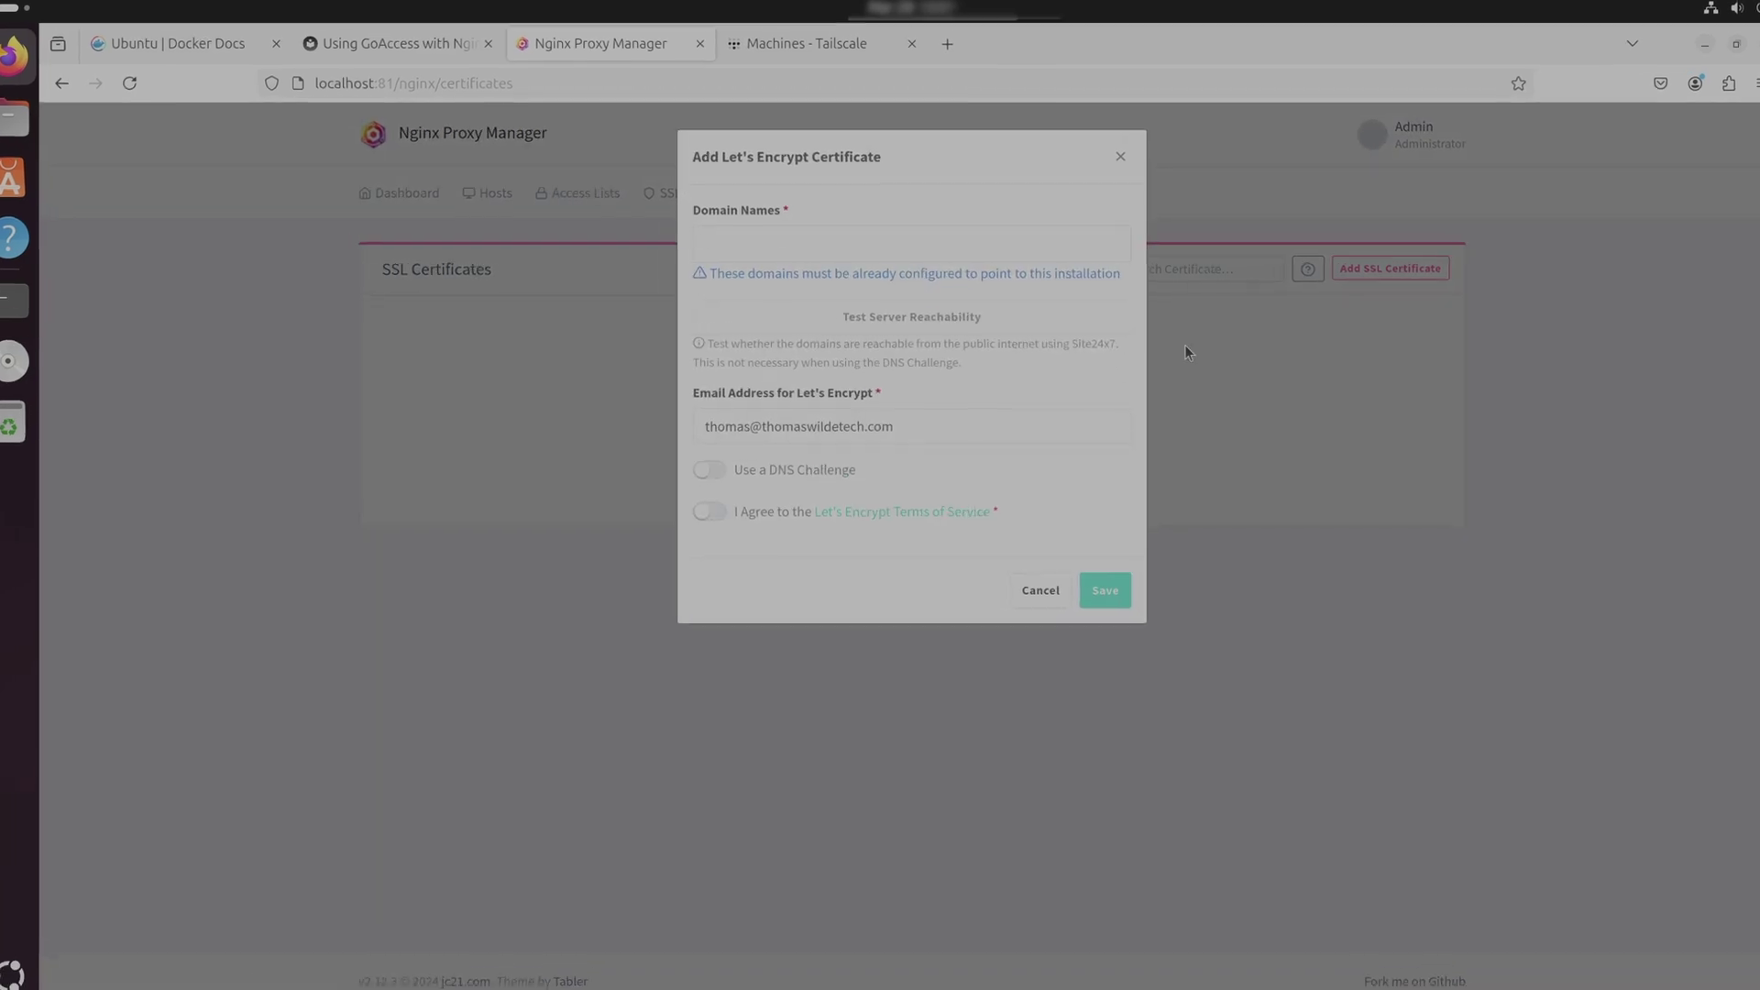
click(752, 244)
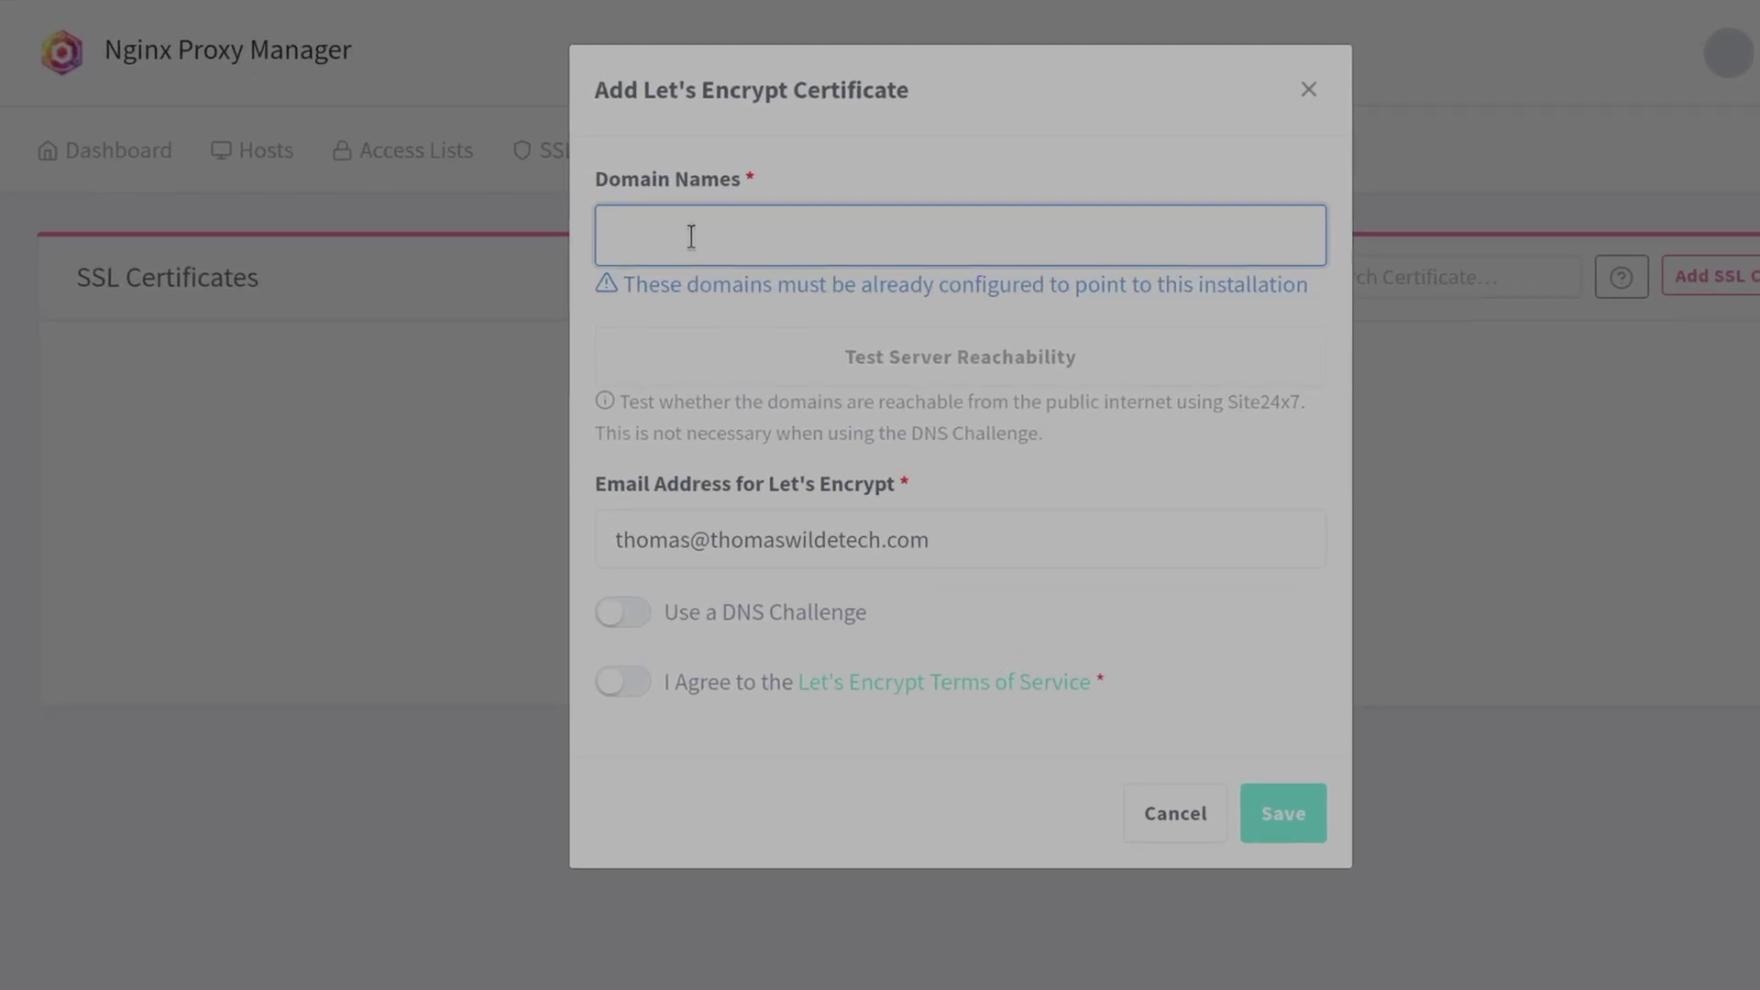
text(*)
text(.)
text(tail.)
text(wildebeastmedia.com)
key(Return)
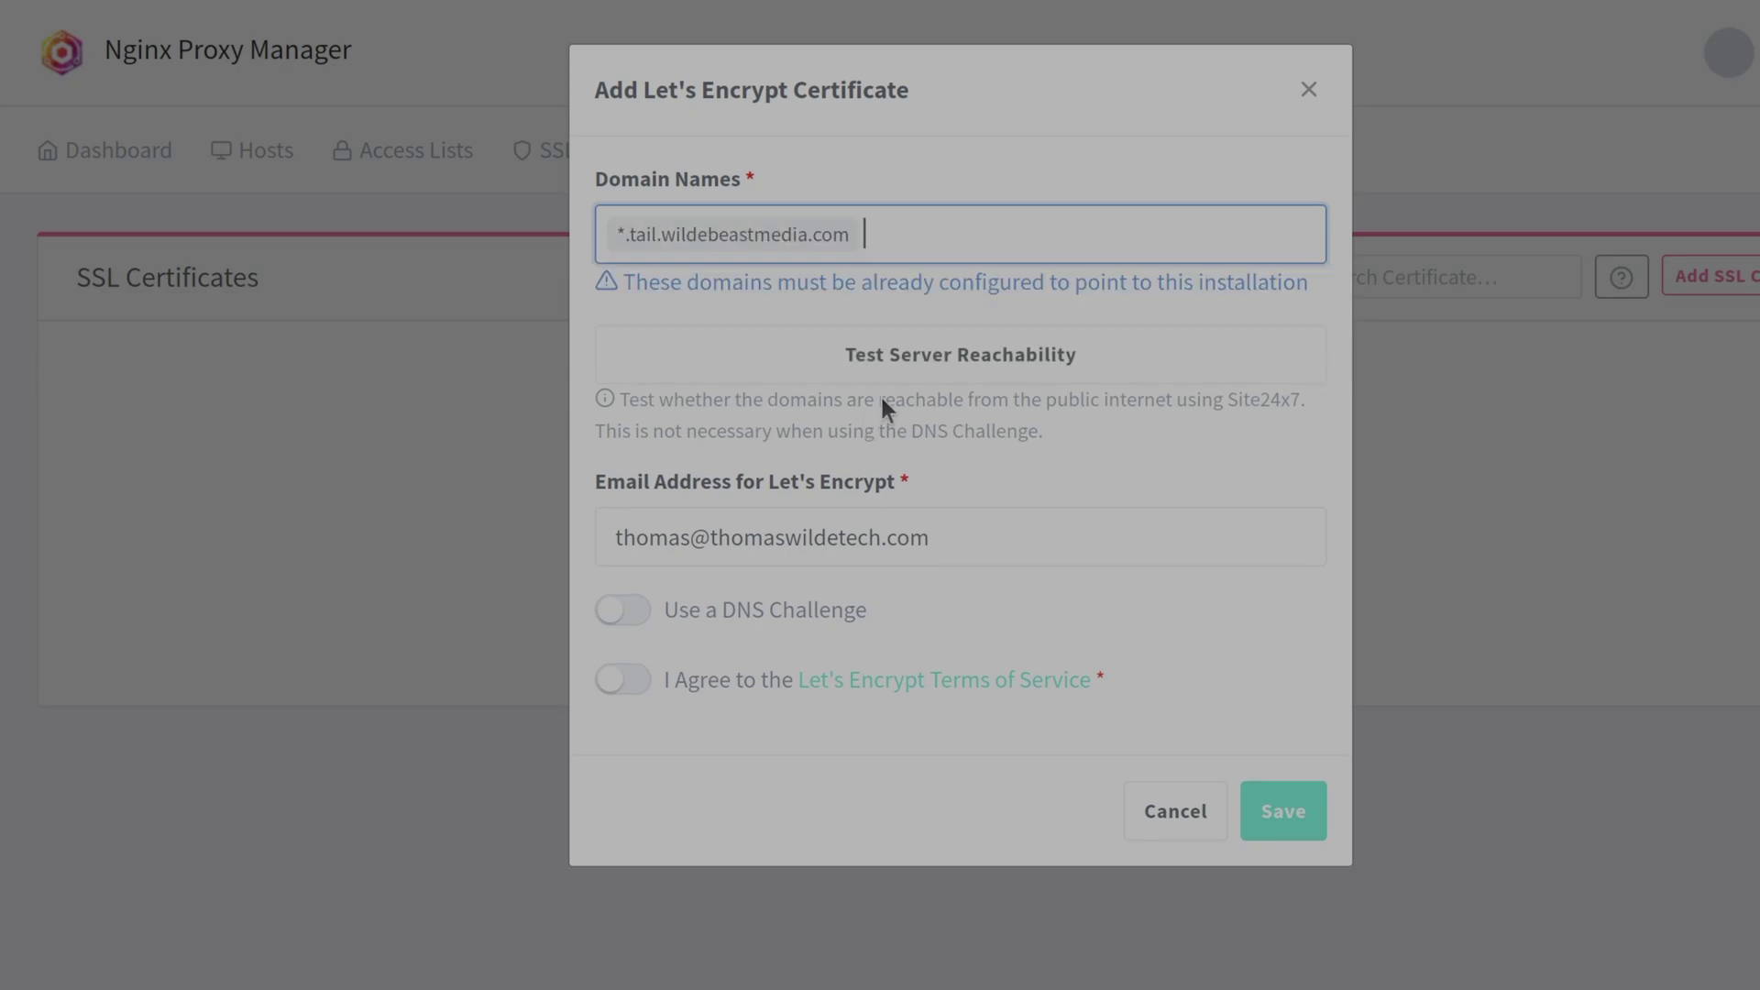
- Enable the DNS challenge for the certificate and choose Cloudflare as the provider
click(629, 609)
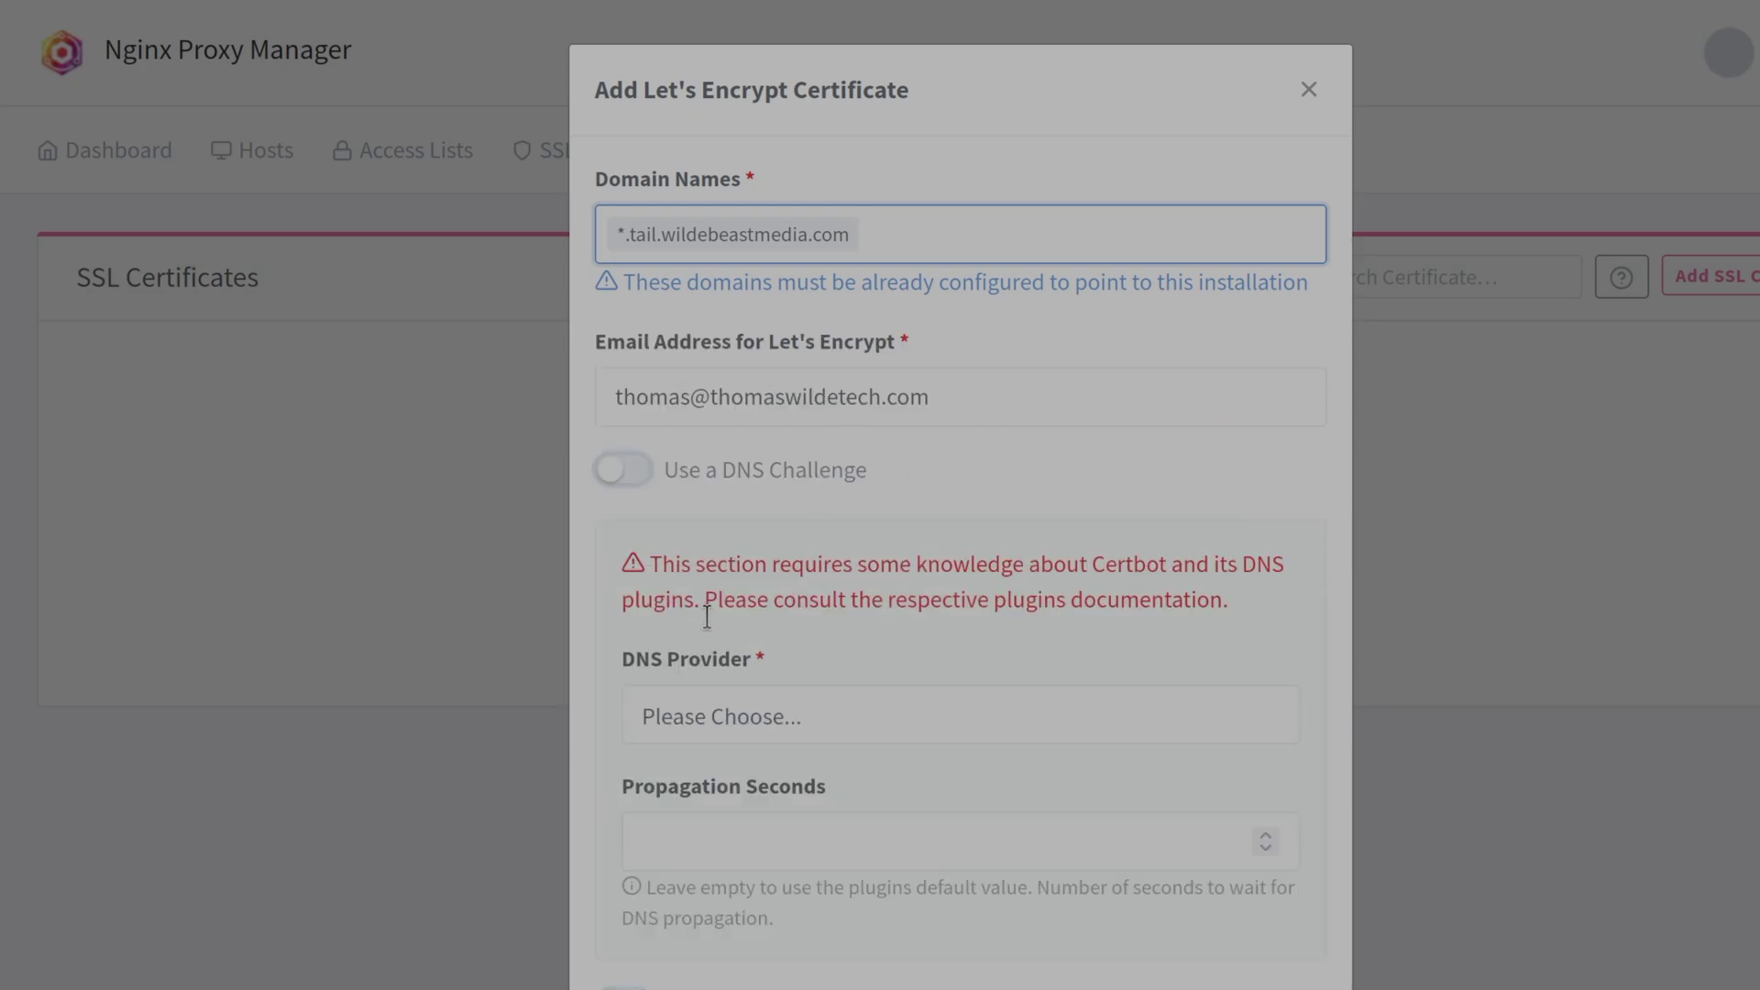
scroll(769, 626, down, 2)
click(770, 498)
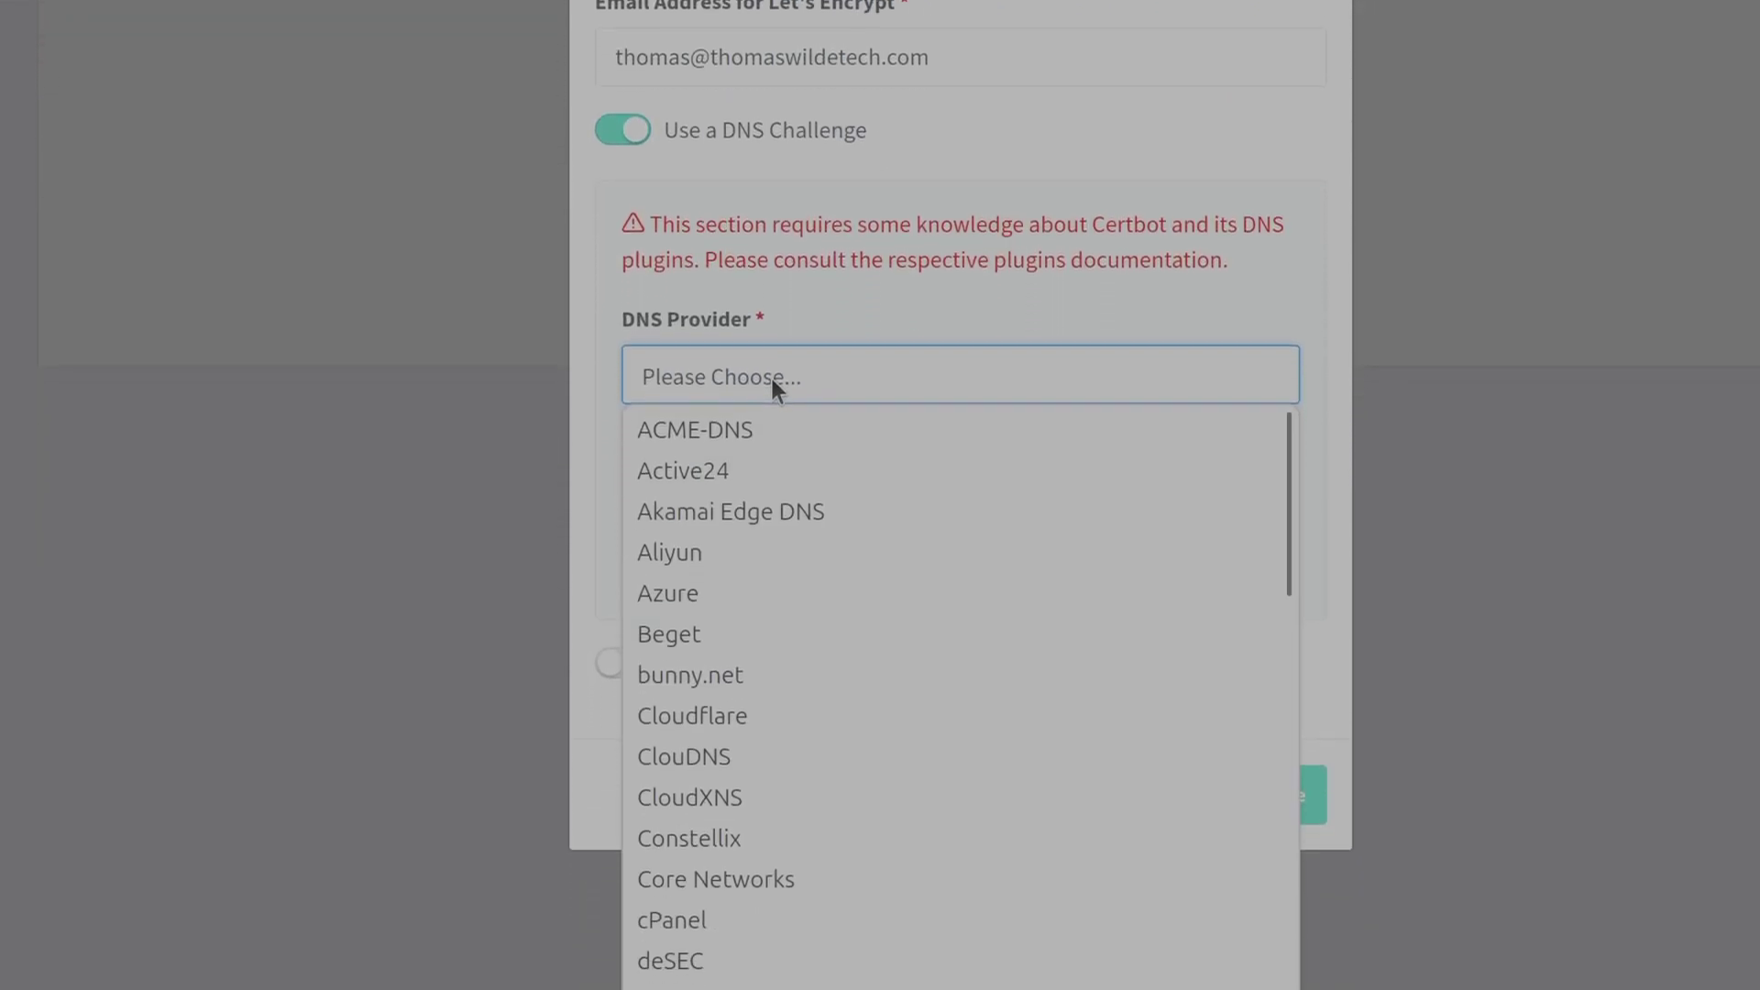
click(708, 715)
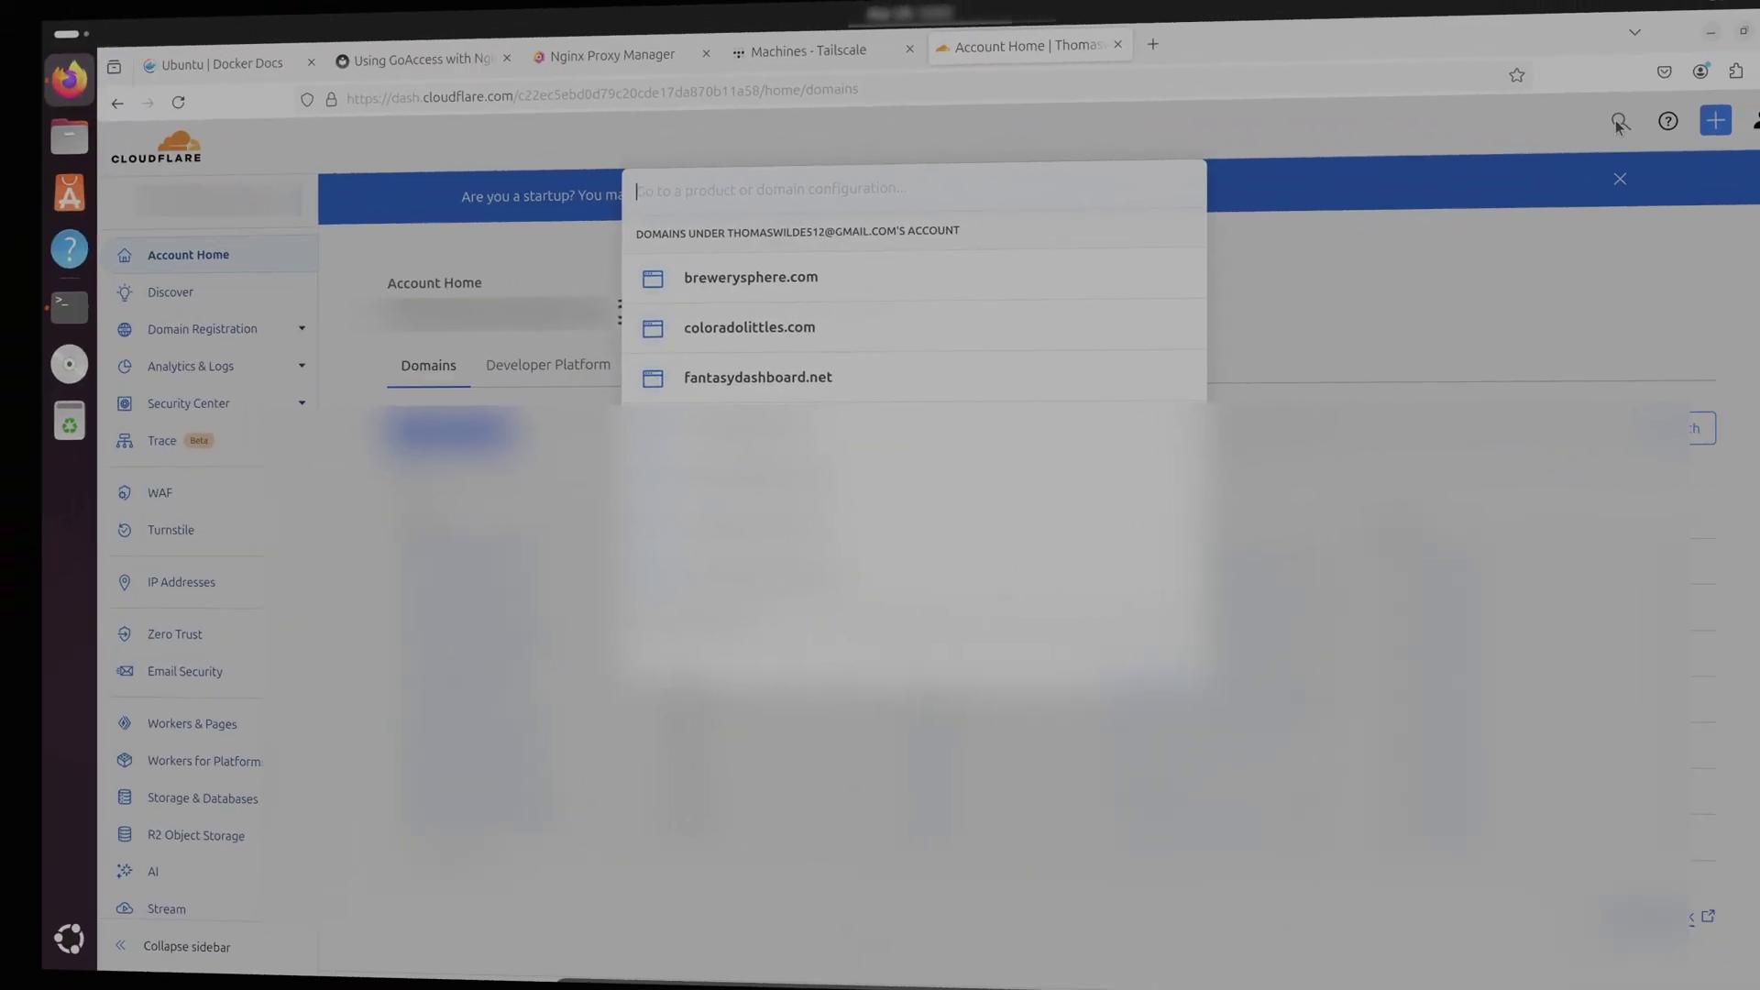
text(api)
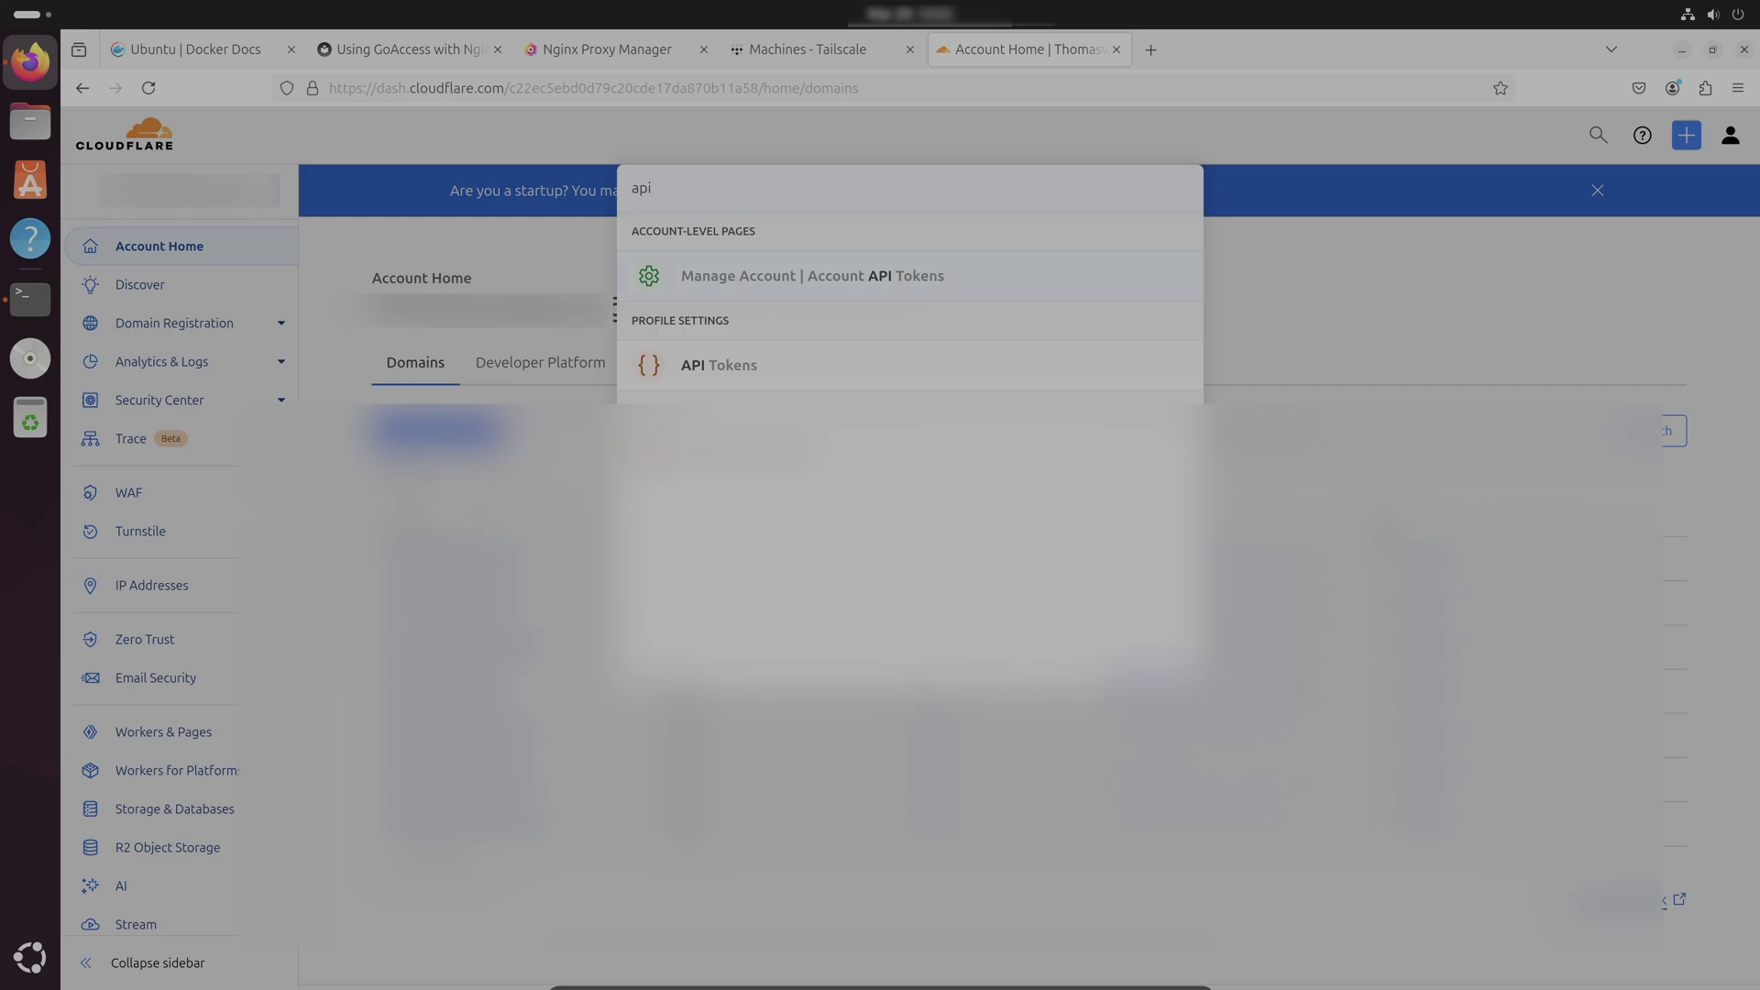
- Create and copy an Edit zone DNS API token for wildebeastmedia.com
click(716, 372)
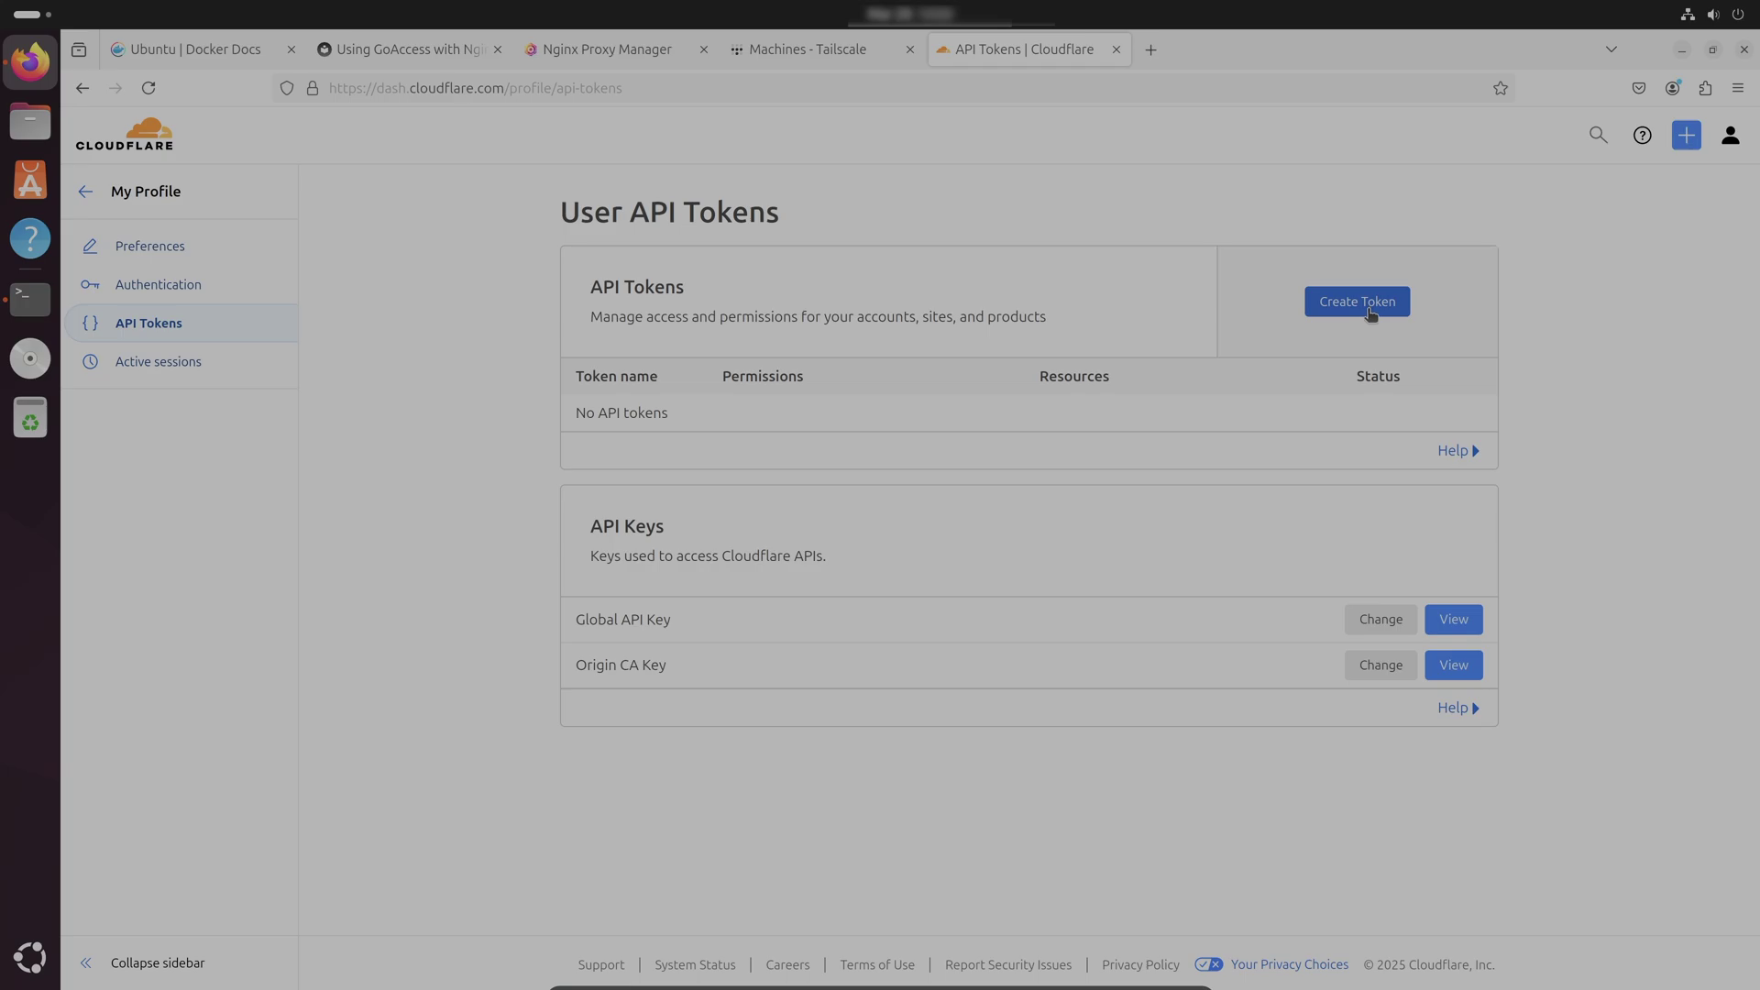
click(1369, 313)
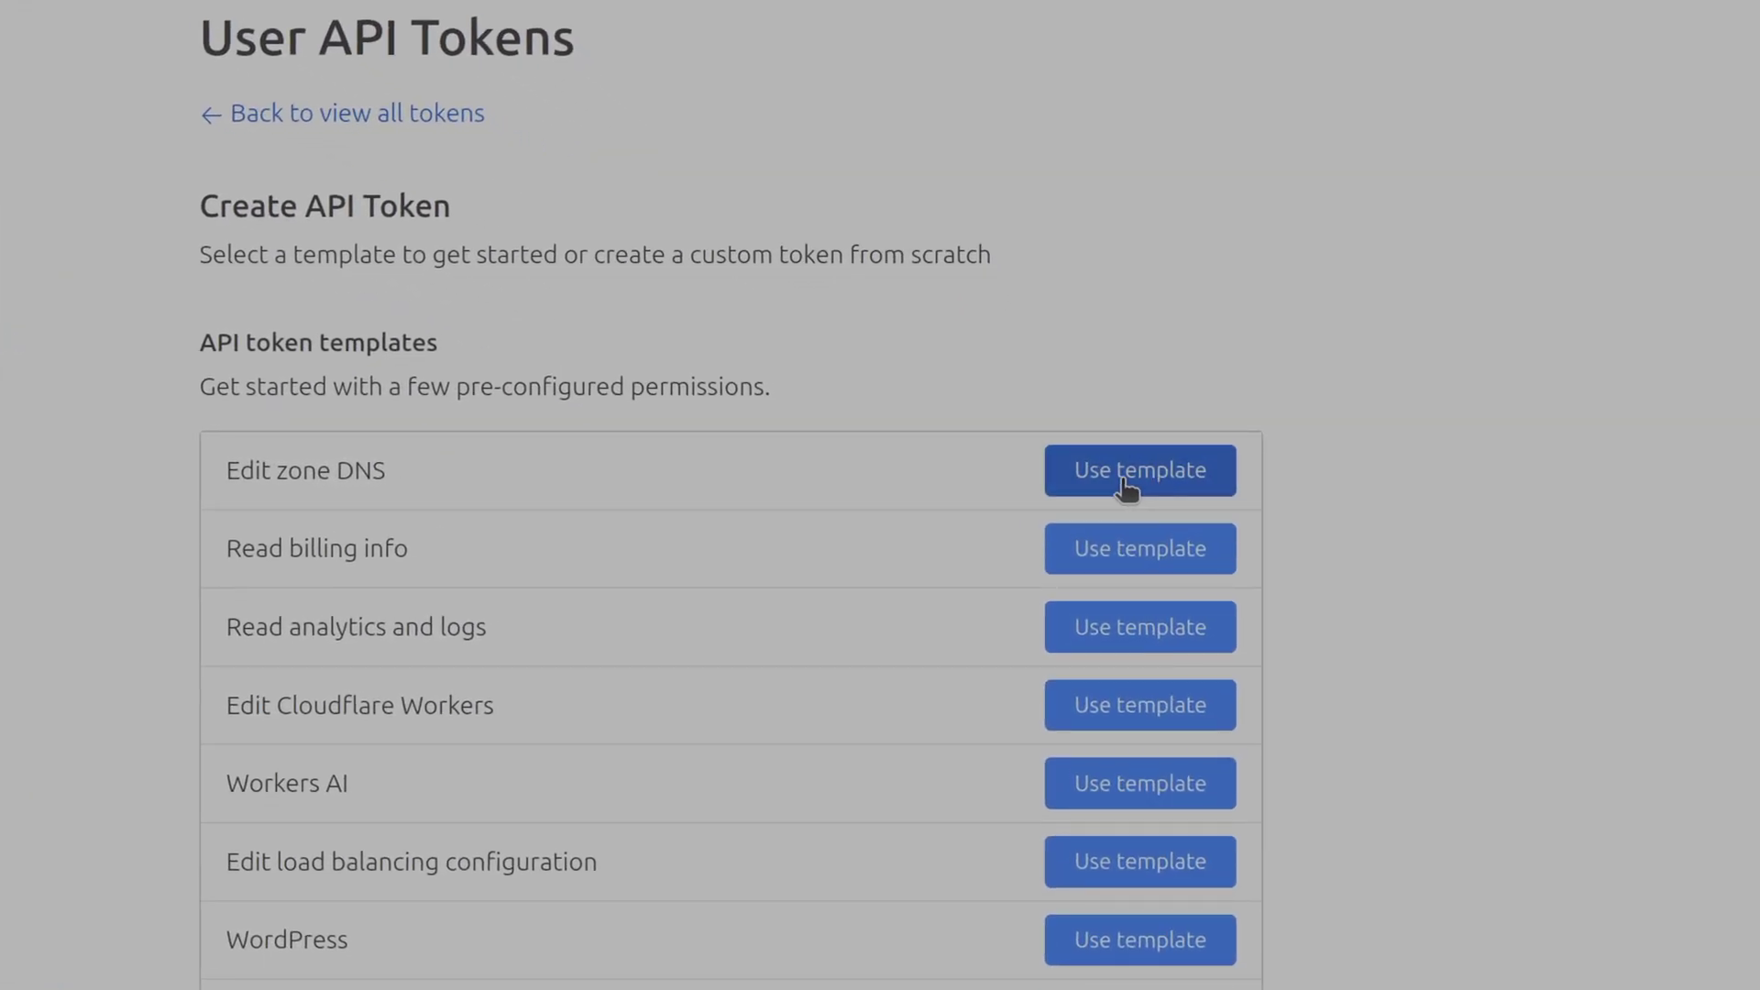
click(1124, 479)
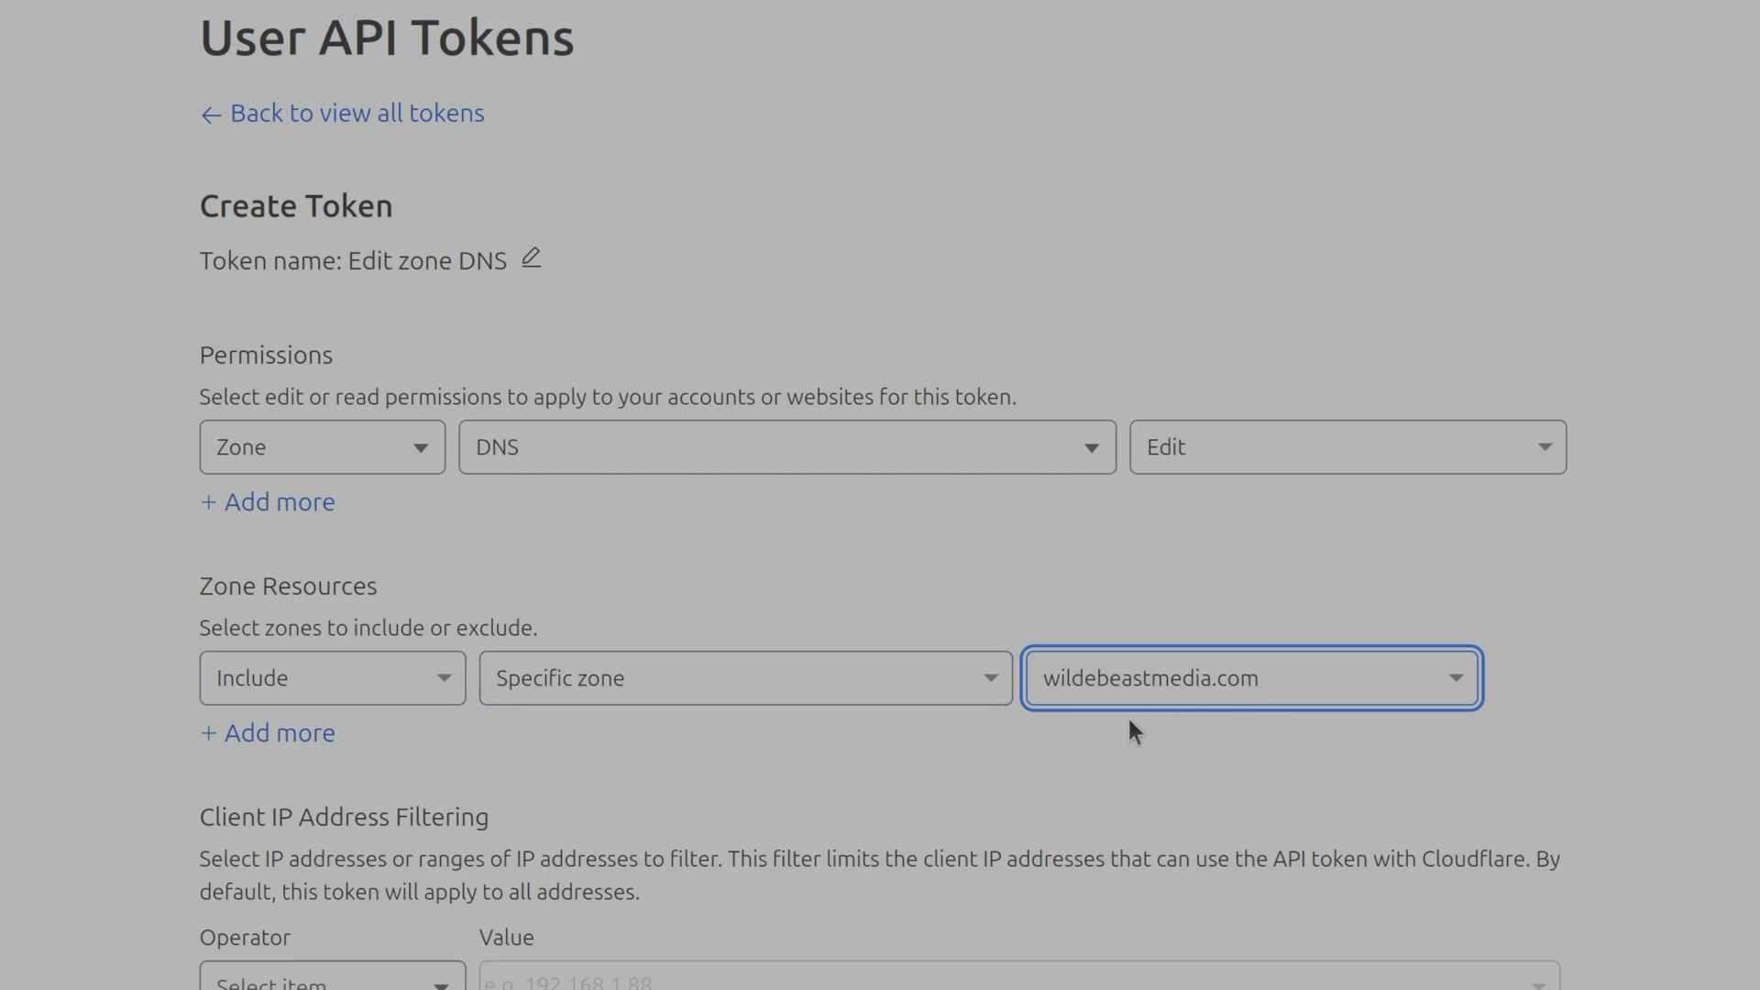
scroll(959, 318, down, 2)
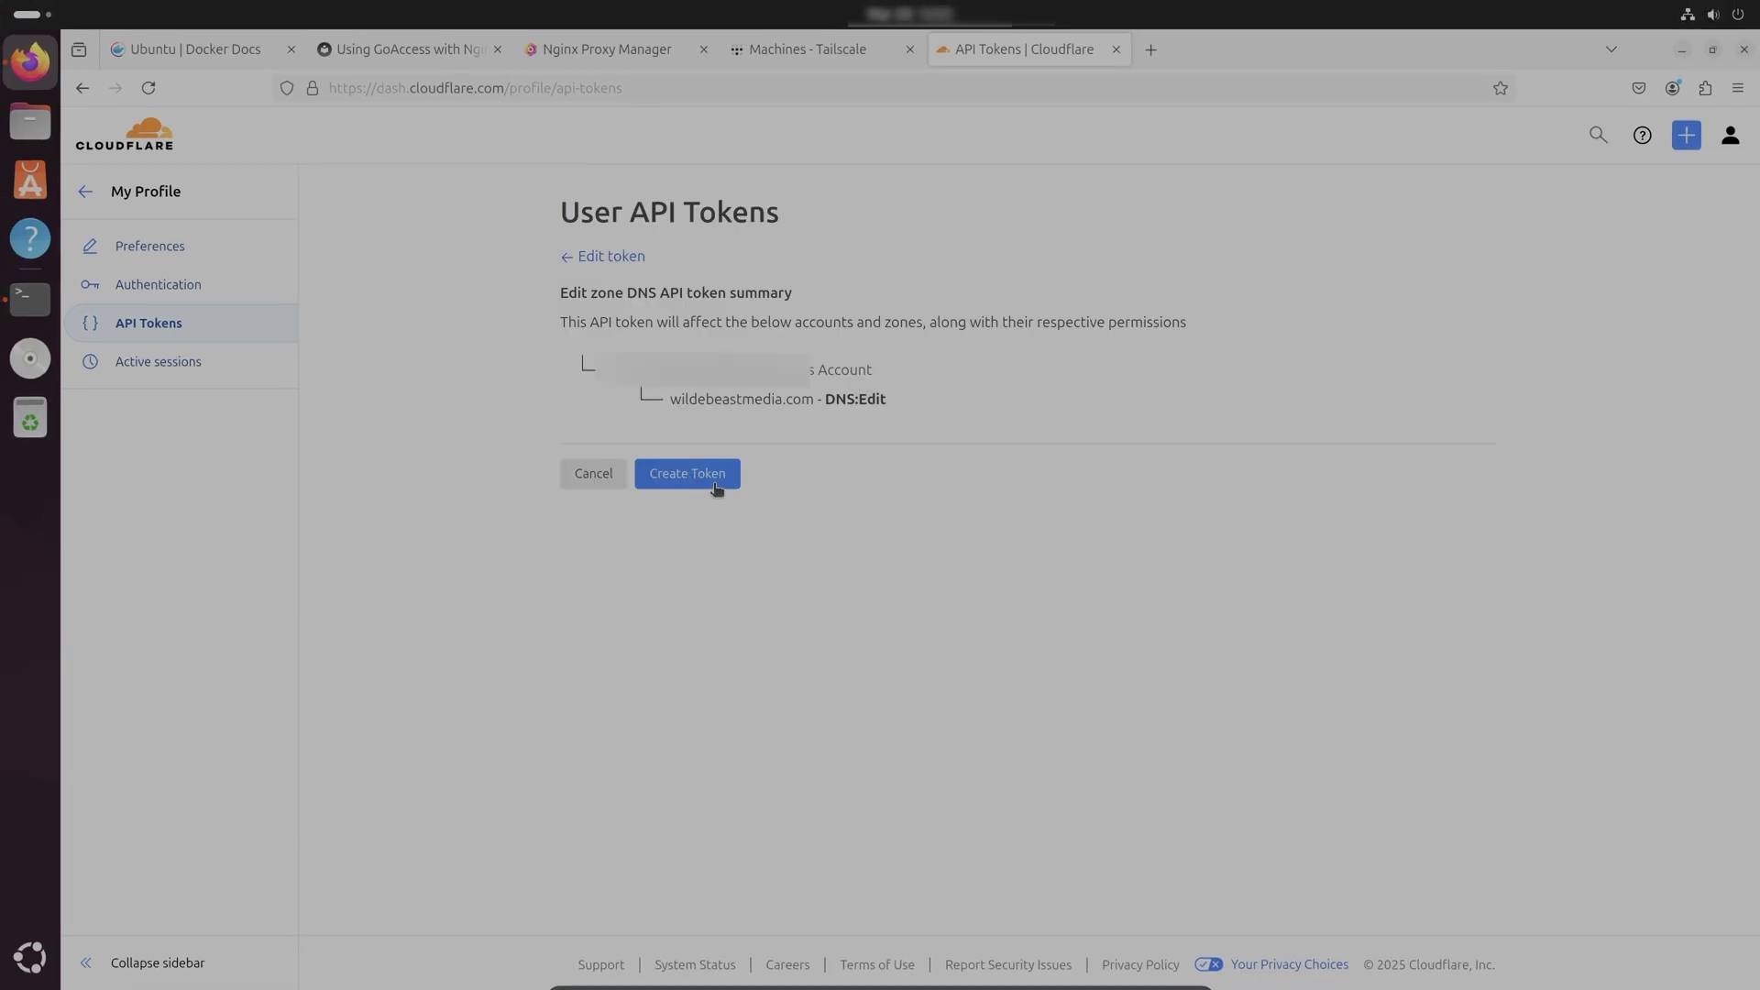
click(723, 485)
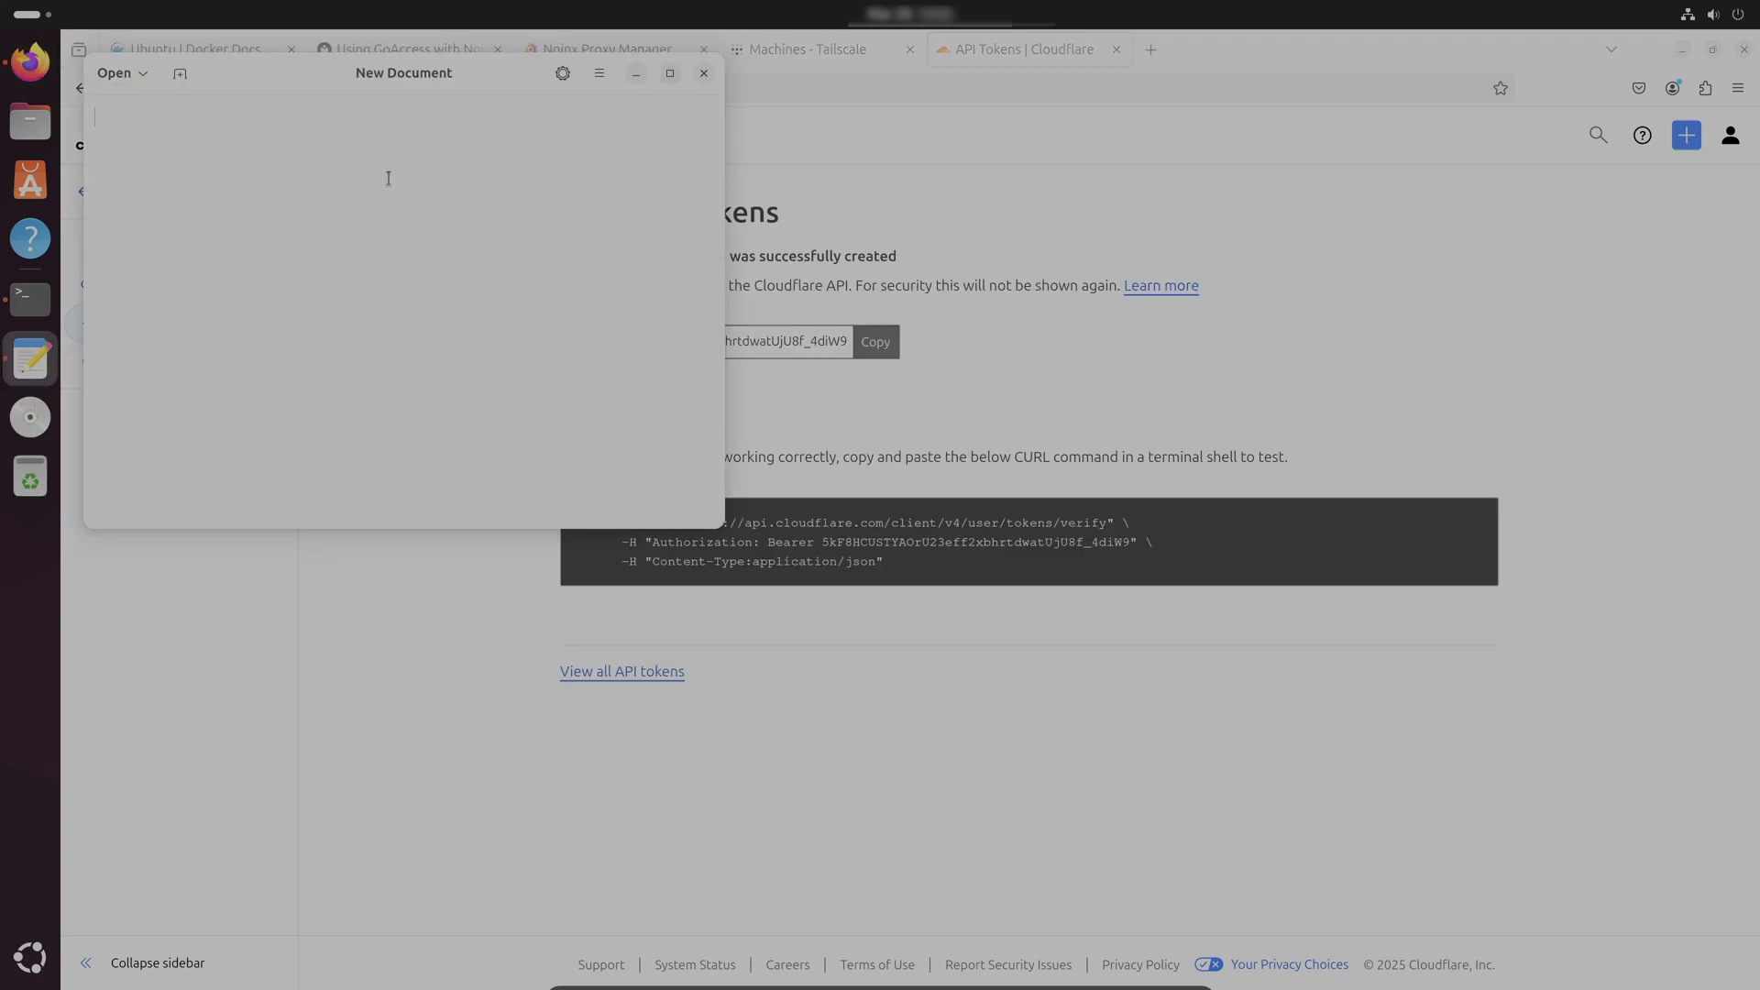
- Paste the token into a new document, accept the Let's Encrypt terms, and save the certificate
key(ctrl+v)
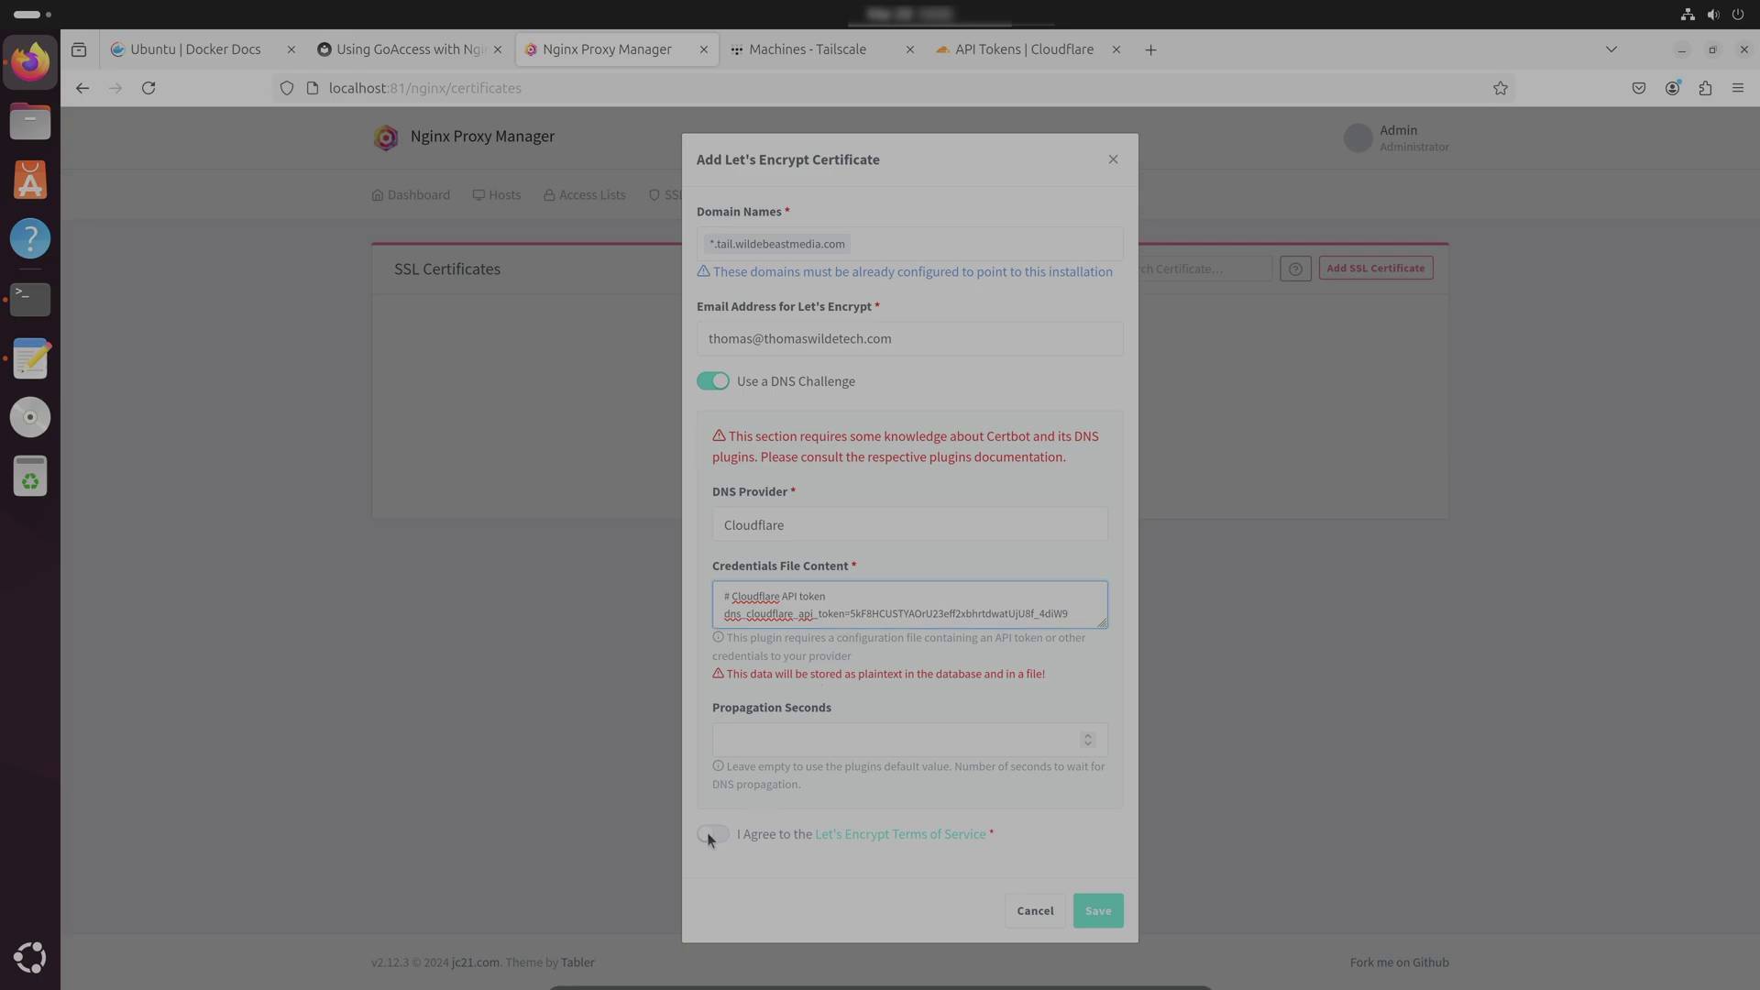
click(711, 835)
click(1098, 910)
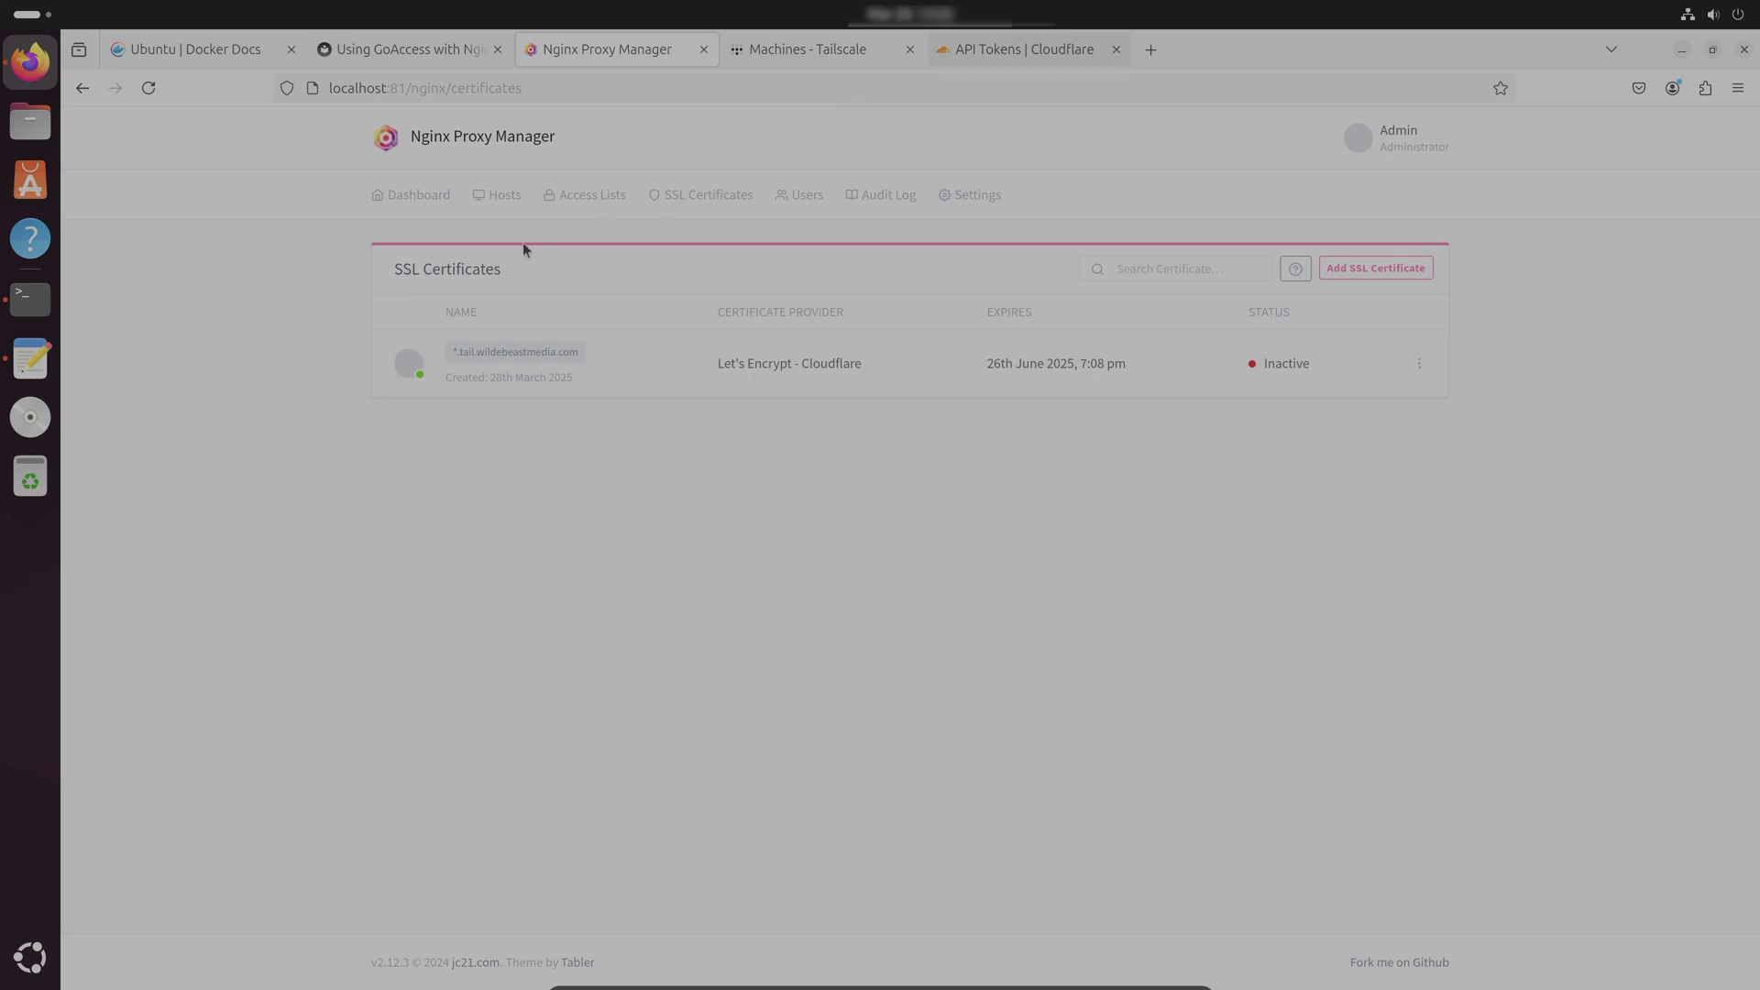
click(911, 457)
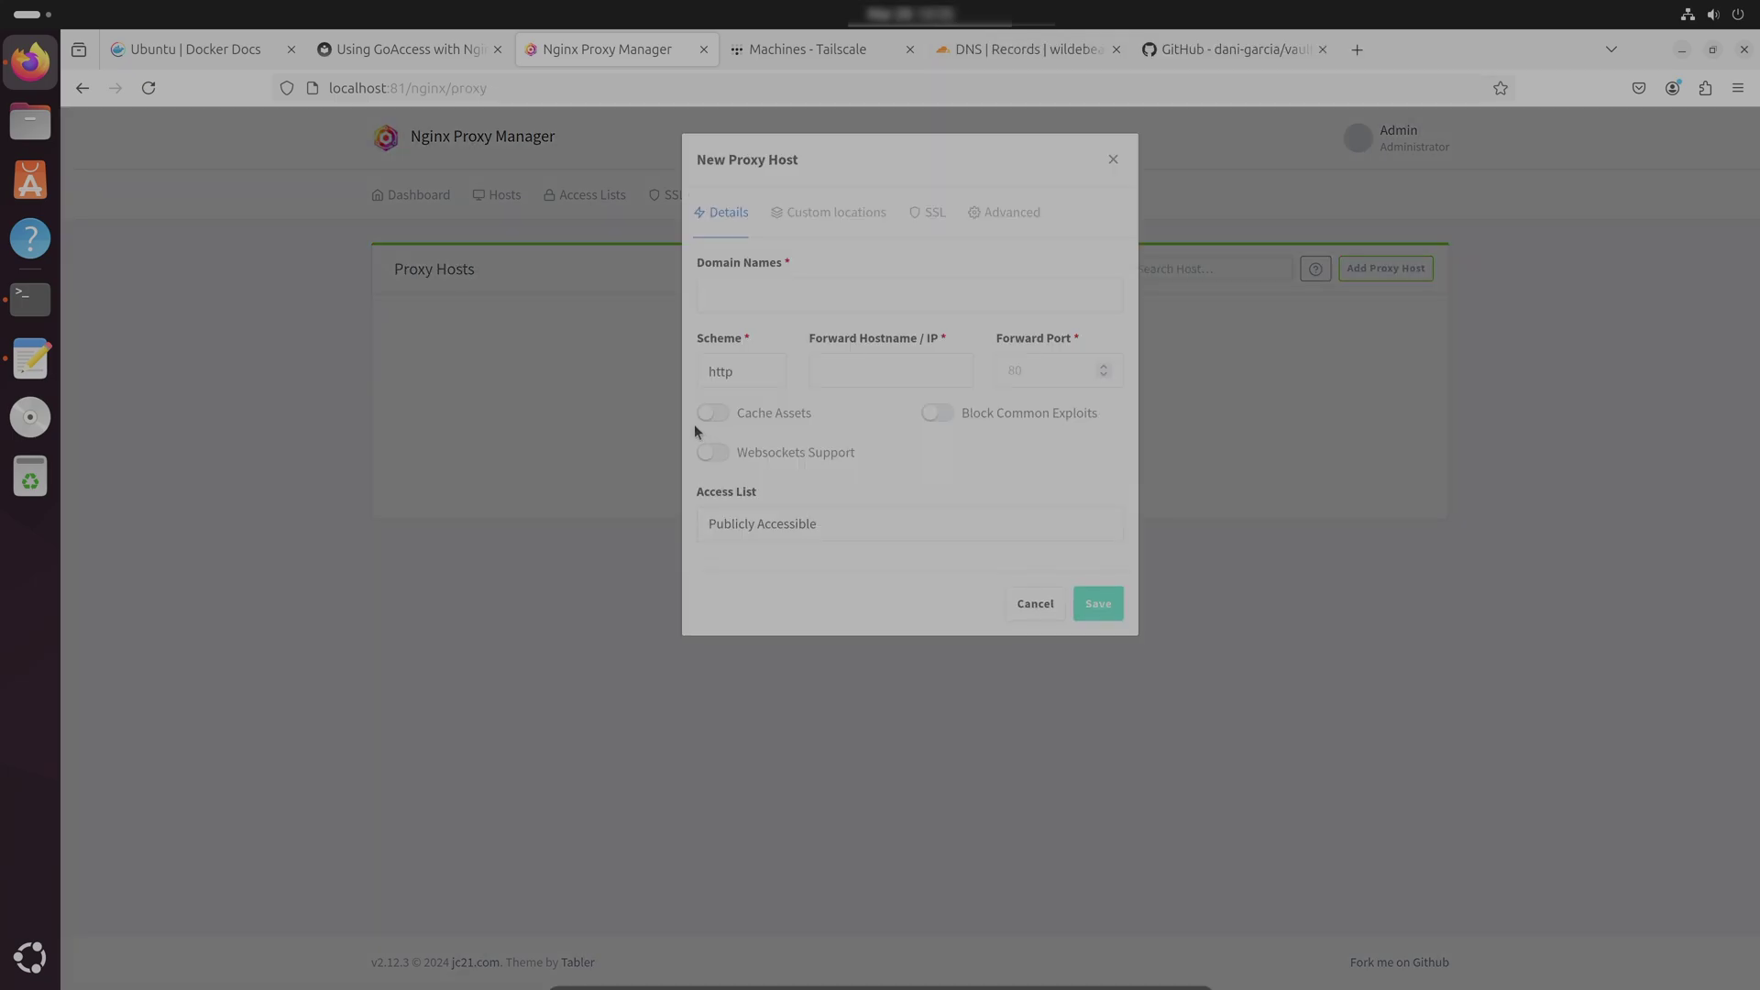
text(vault.tail.wildebeastmedia.com)
- Set vault.tail.wildebeastmedia.com to forward to 127.0.0.1:1776 with Block Common Exploits
click(769, 355)
click(875, 399)
text(127)
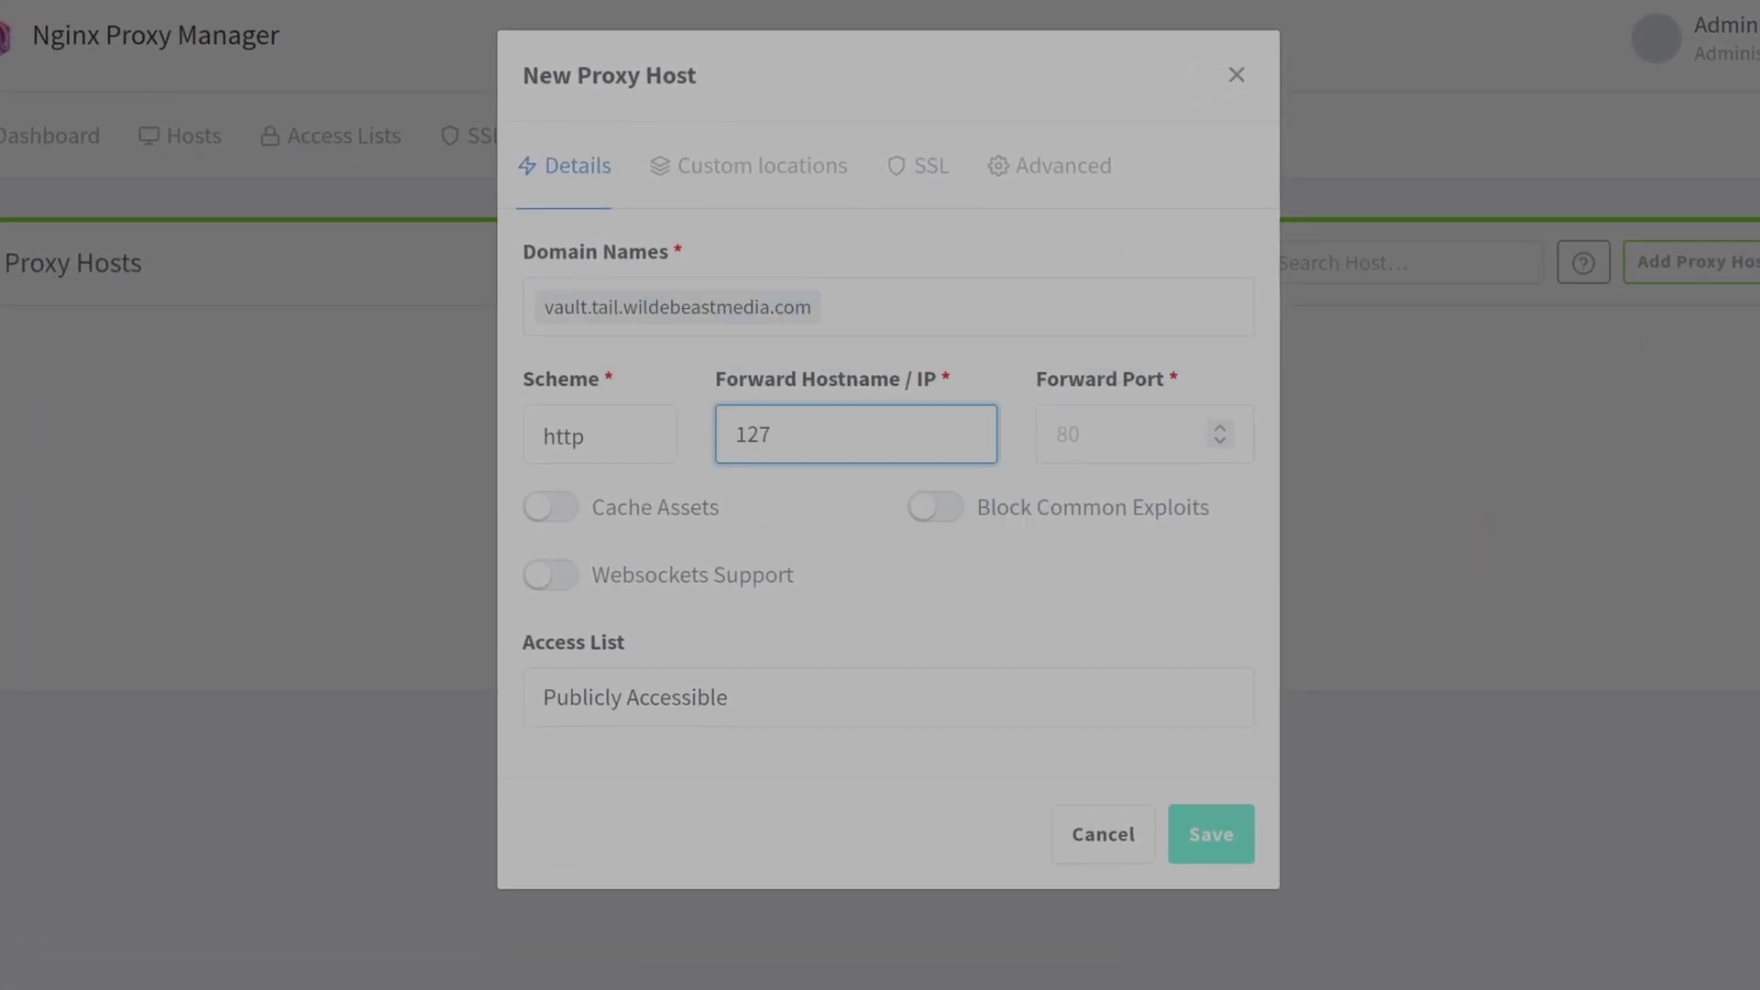
text(.0.0.1)
key(Tab)
text(1776)
click(935, 505)
- Apply the *.tail.wildebeastmedia.com certificate with Force SSL, HSTS and HTTP/2, then save
click(927, 180)
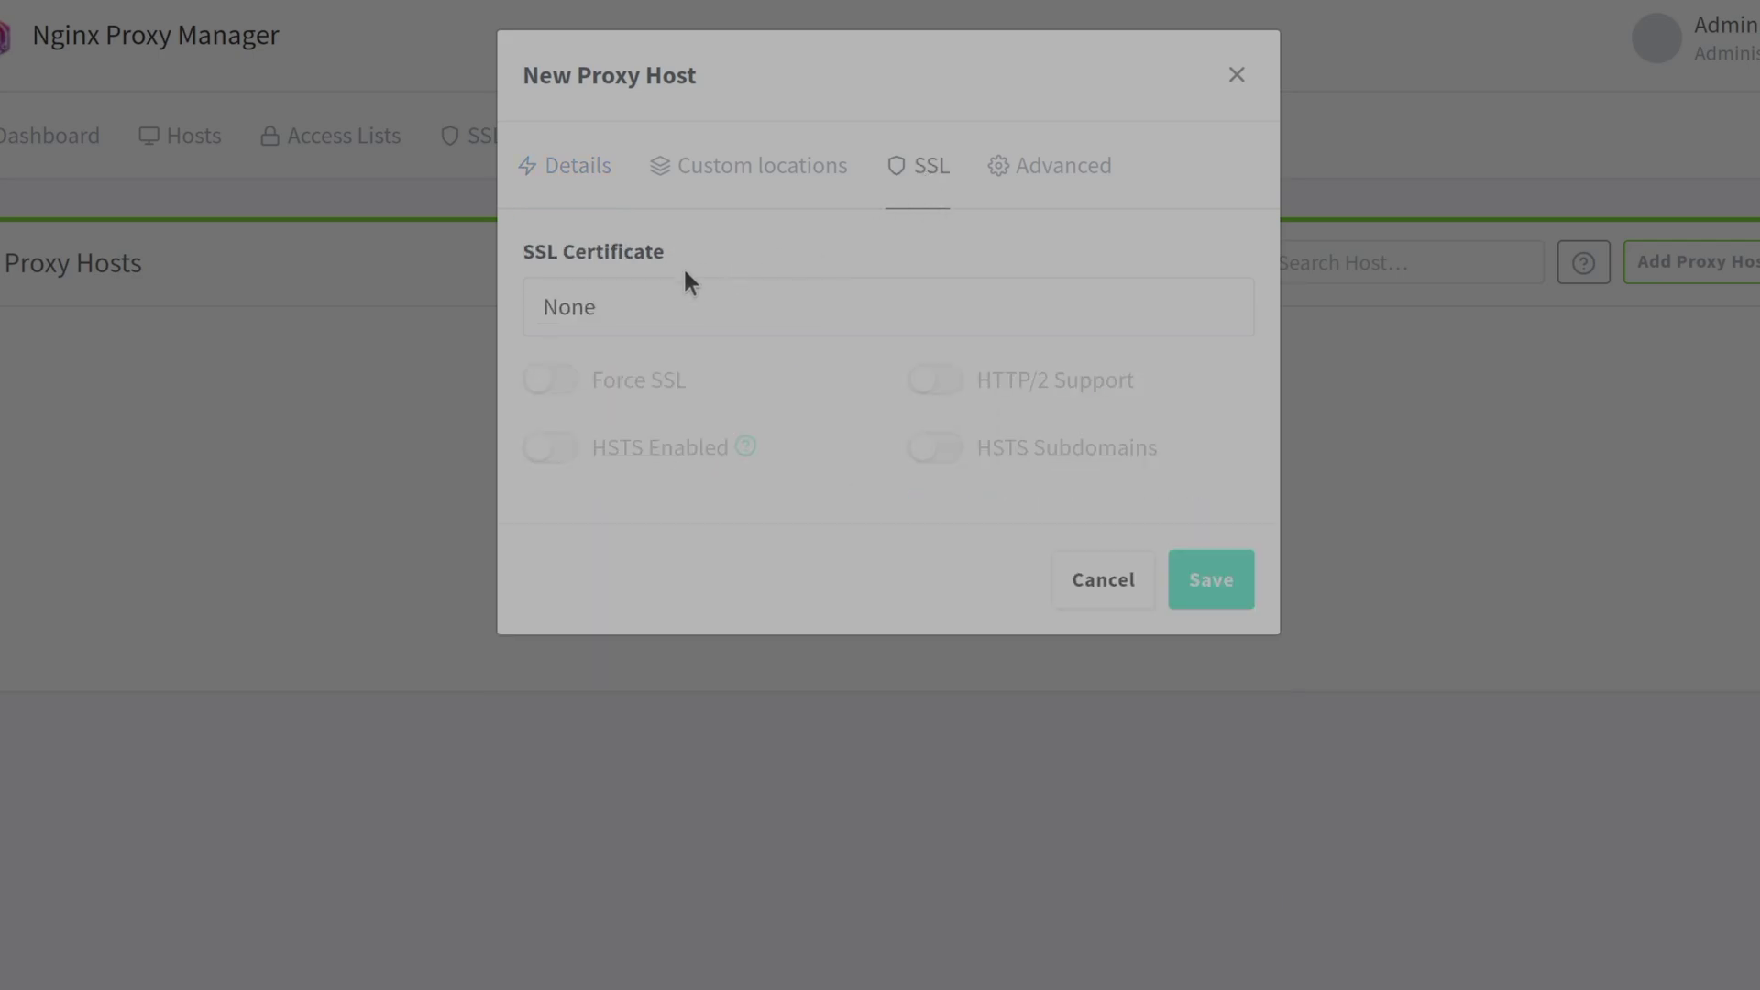
click(593, 305)
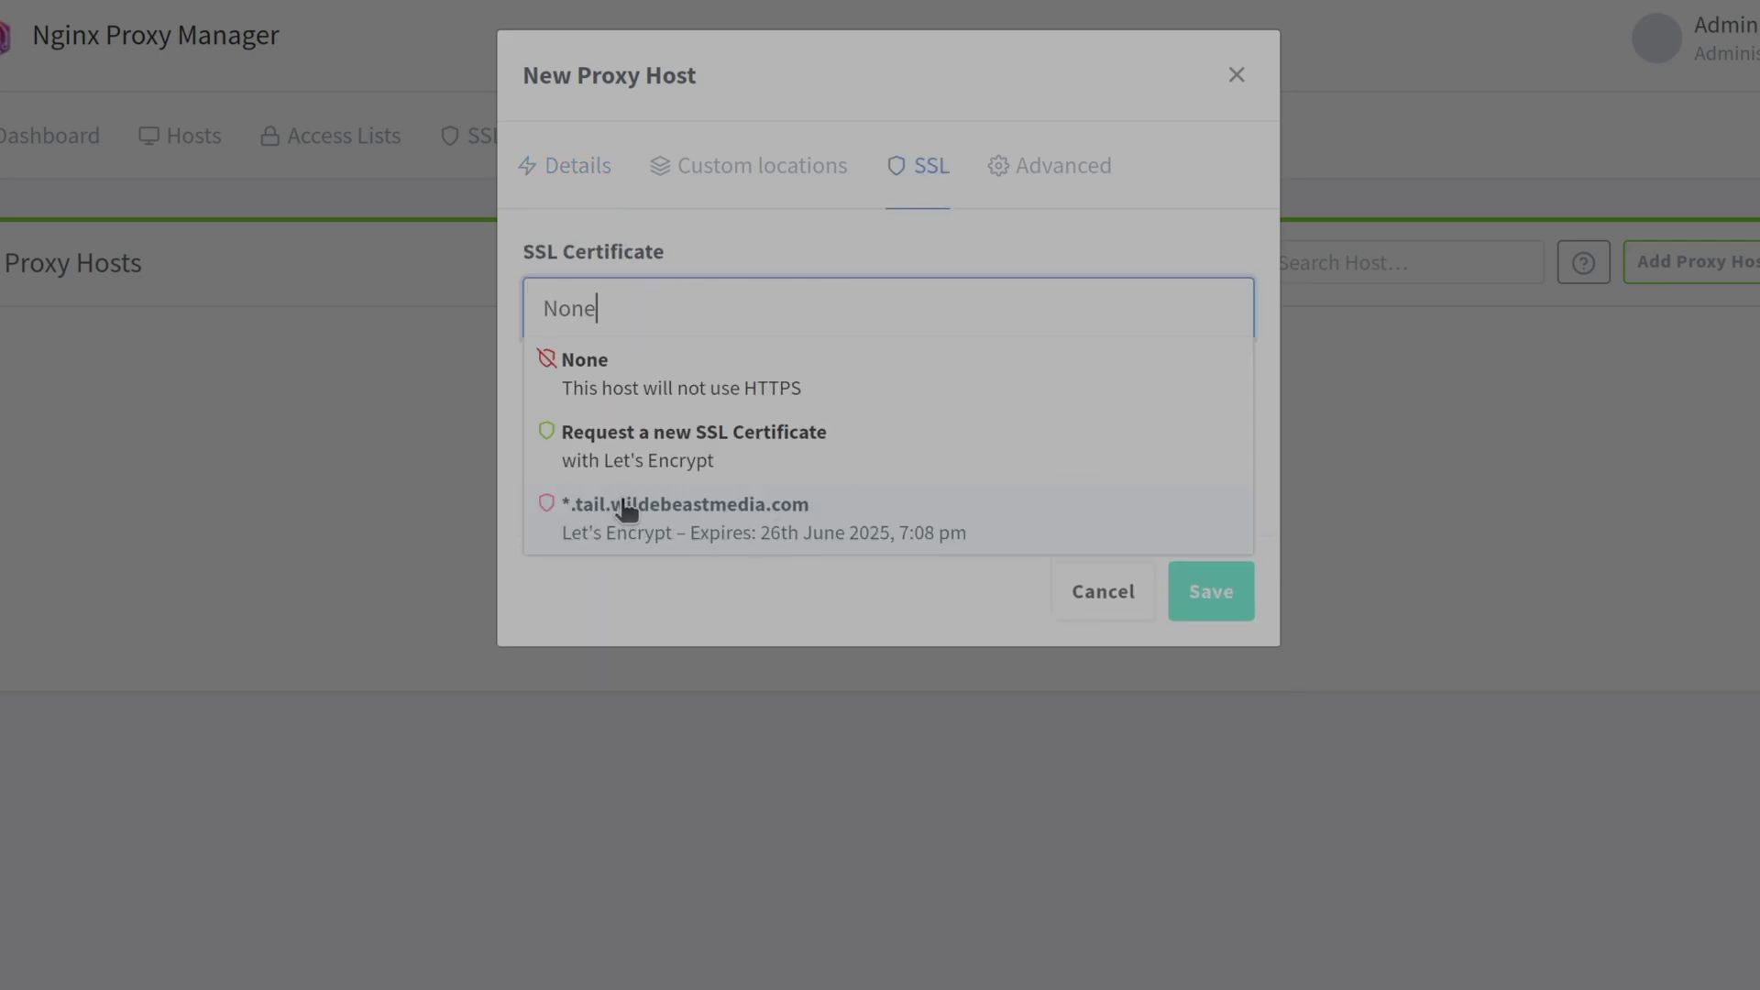
click(688, 519)
click(538, 383)
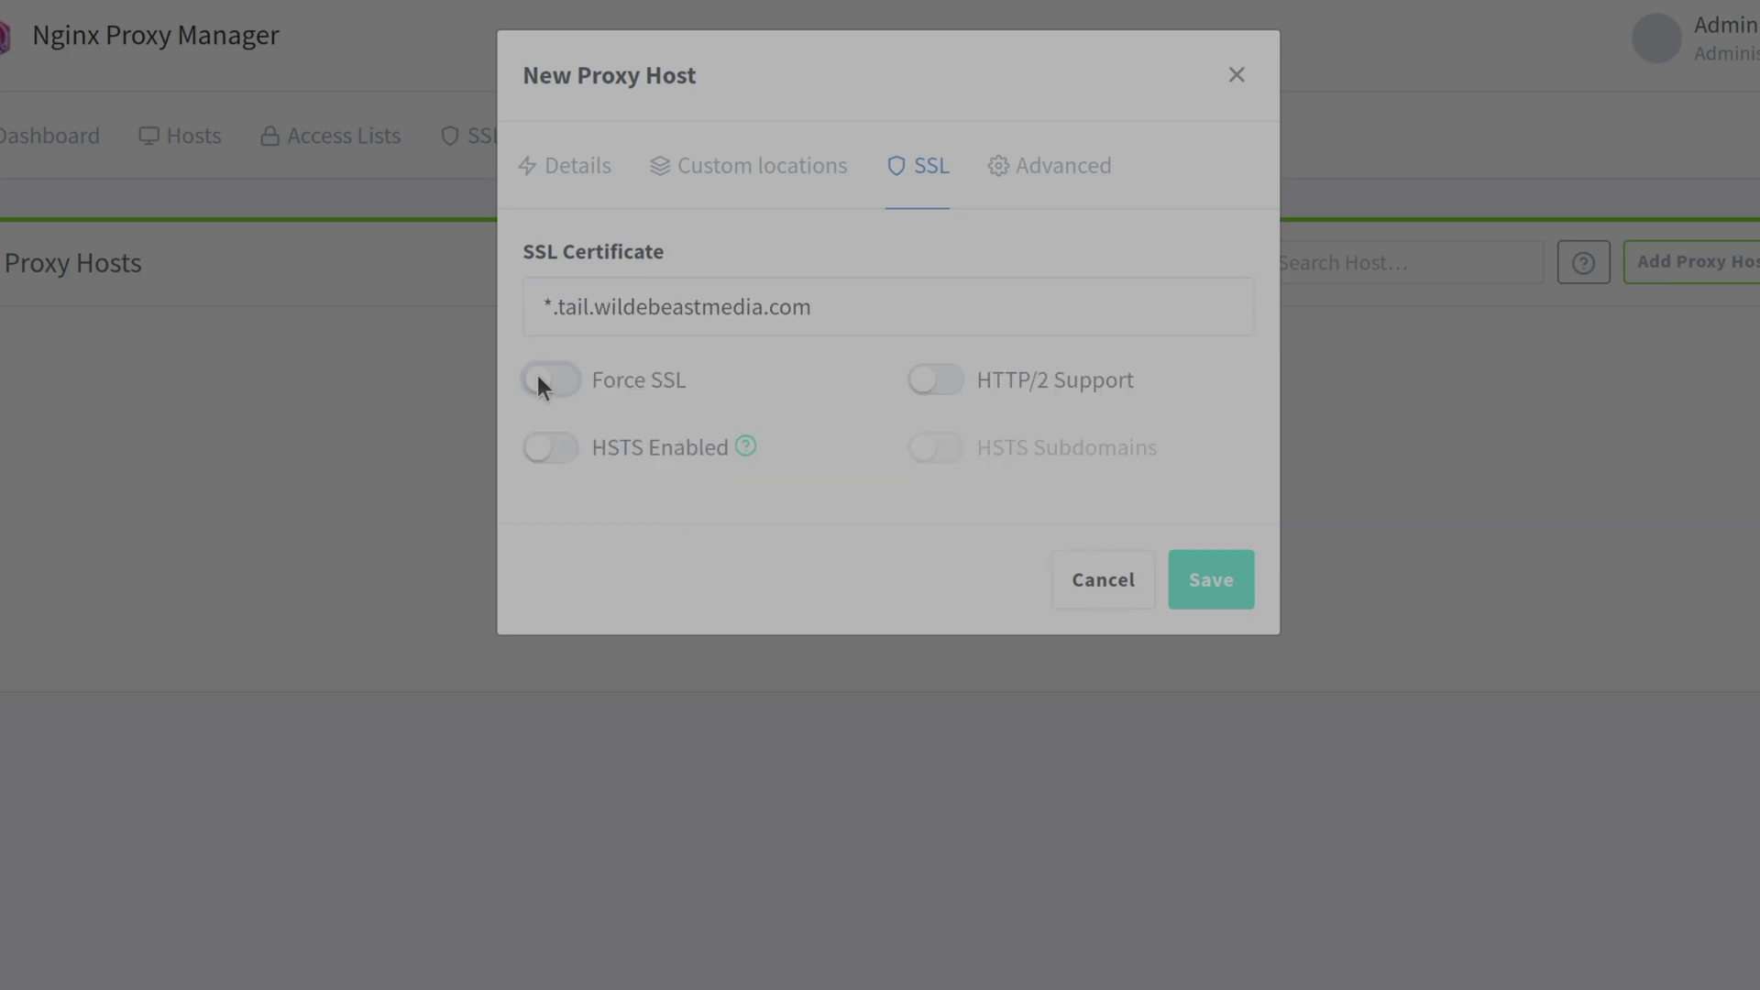
click(542, 446)
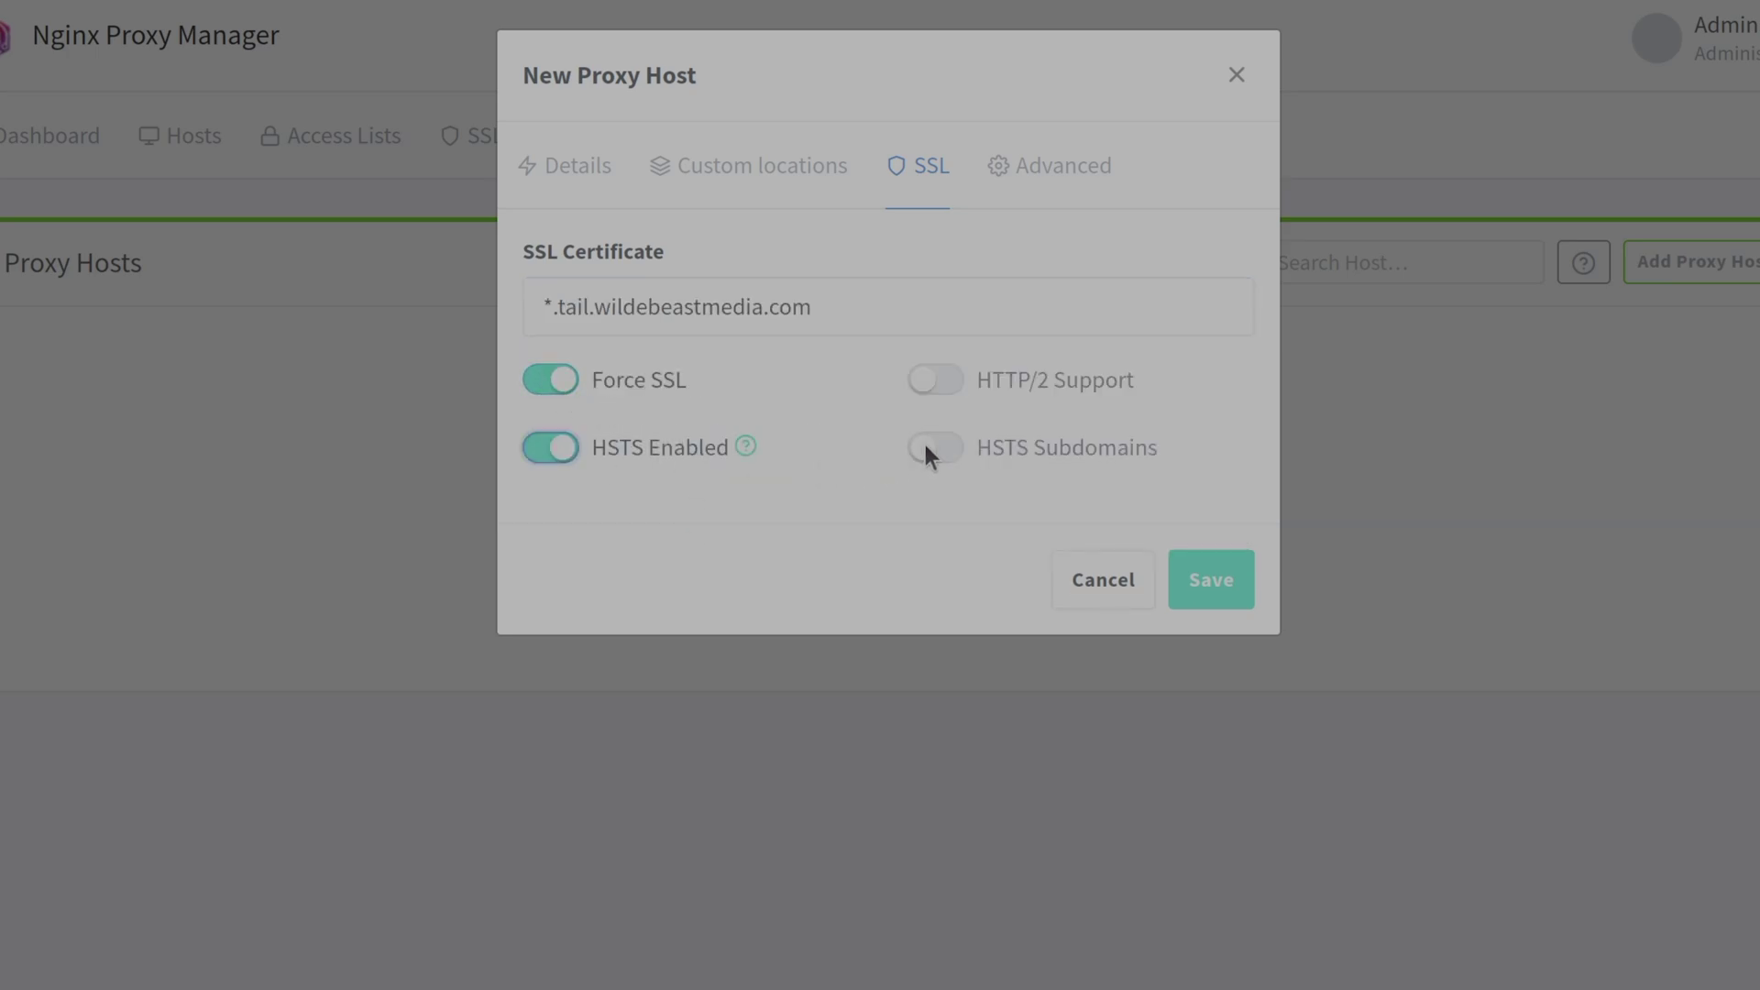
click(930, 377)
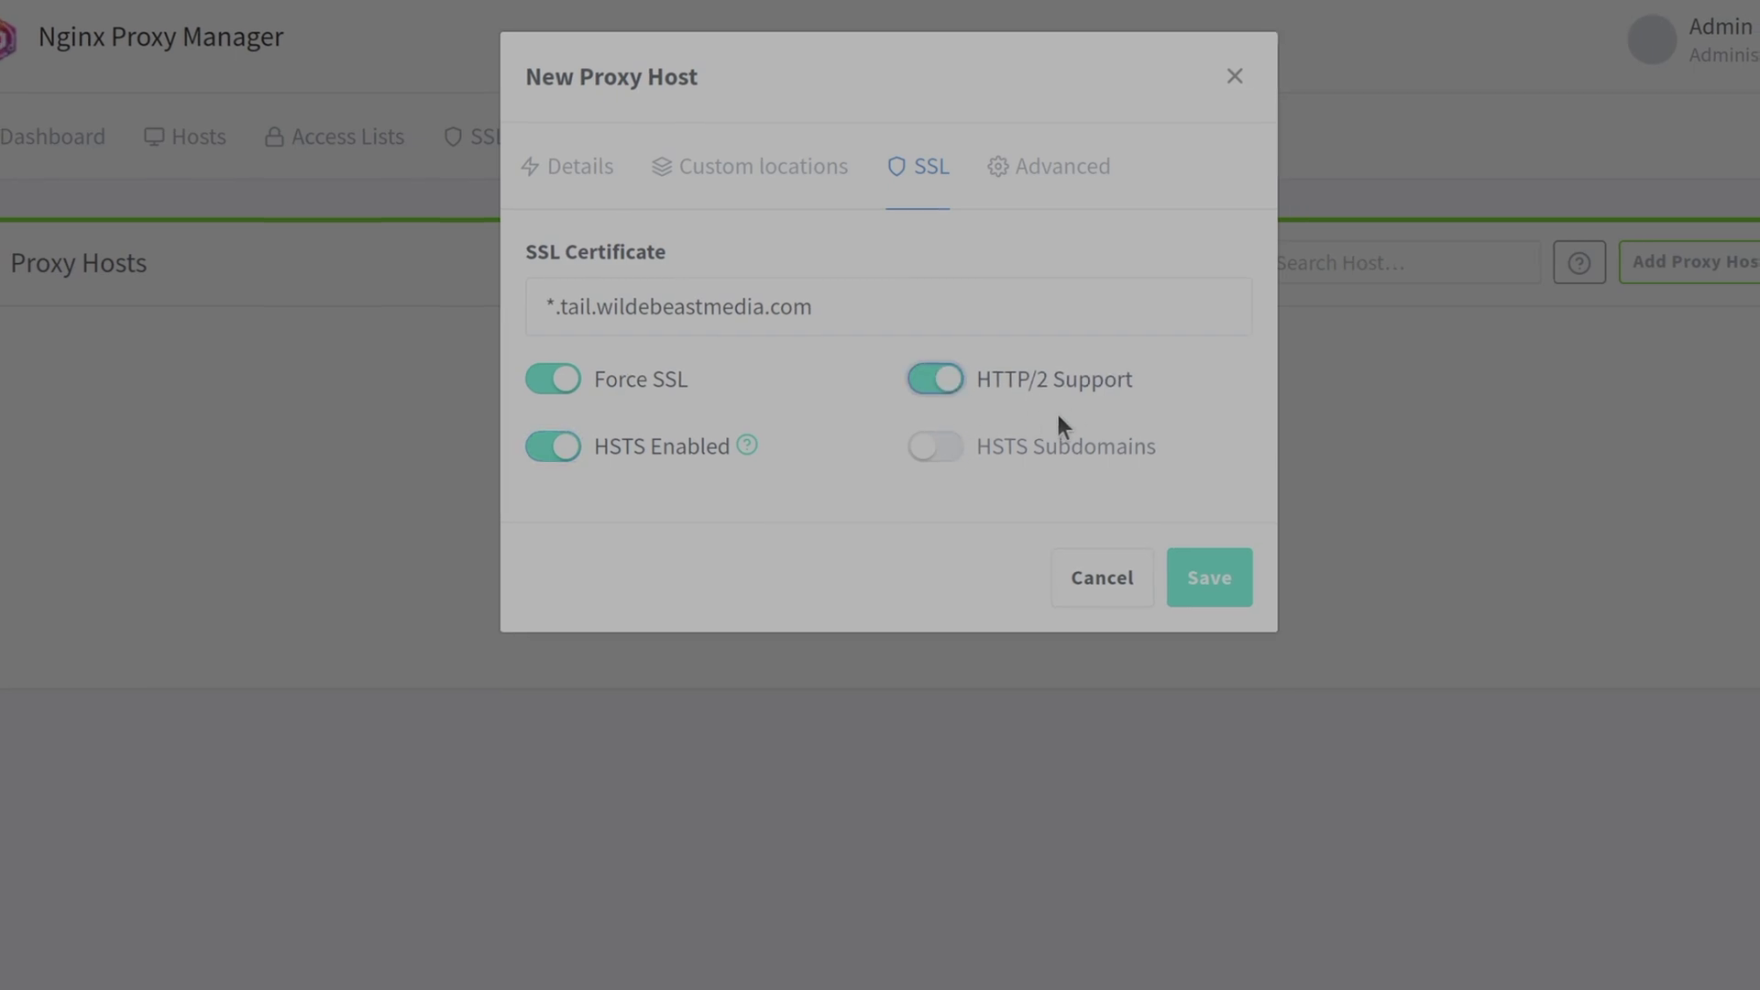
click(1209, 576)
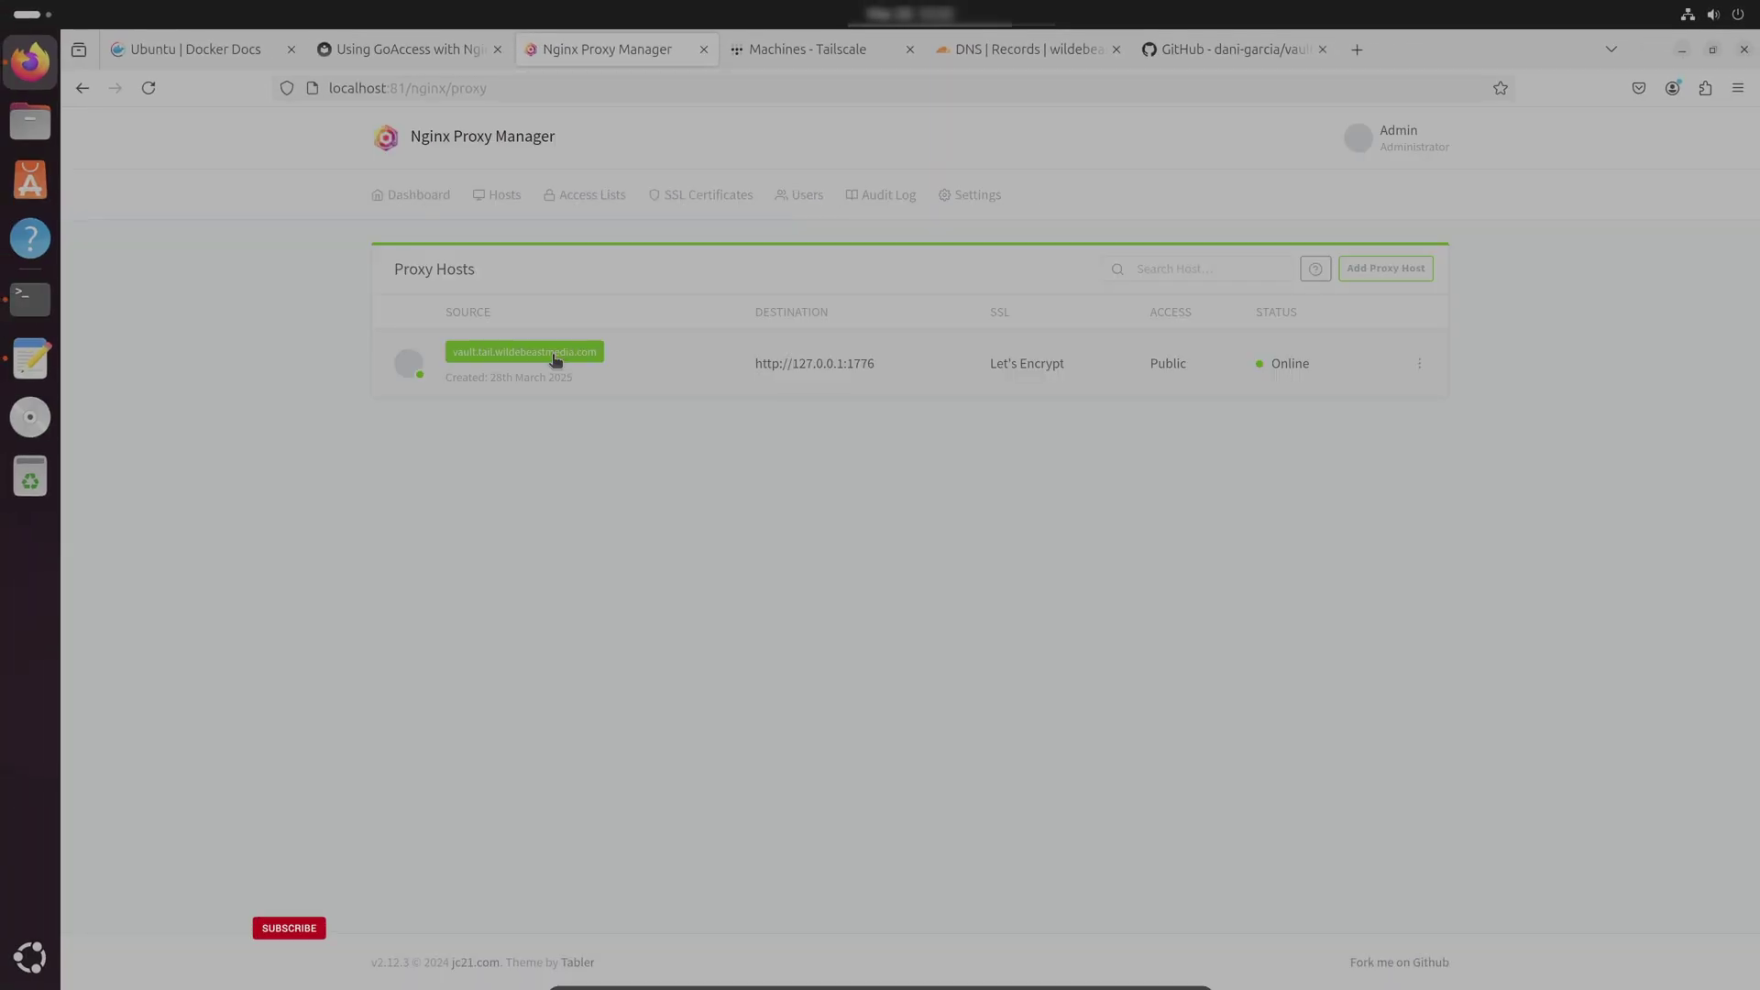